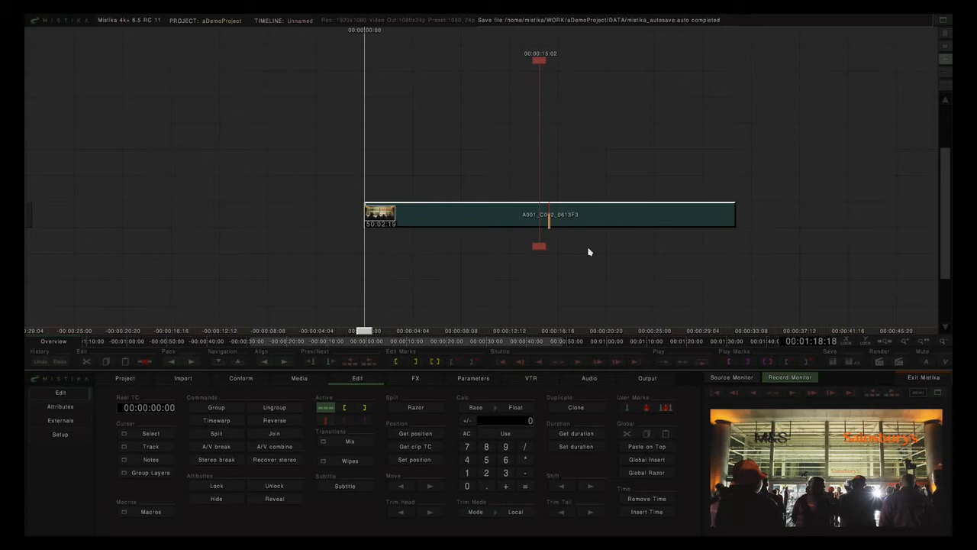
# Step: Add an R3DParams effect to the A001_C002_0613F3 clip and open it for editing
pyautogui.click(578, 220)
pyautogui.click(414, 382)
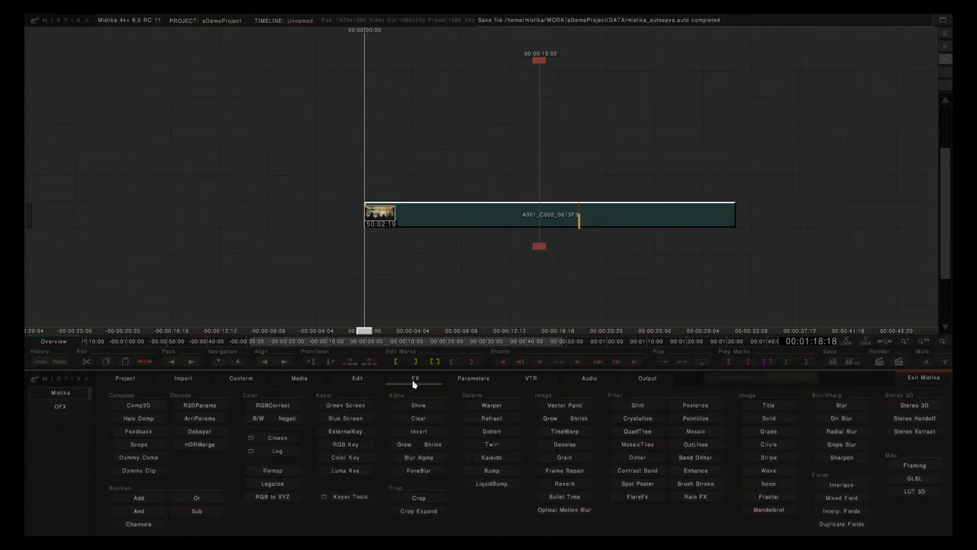
pyautogui.click(209, 411)
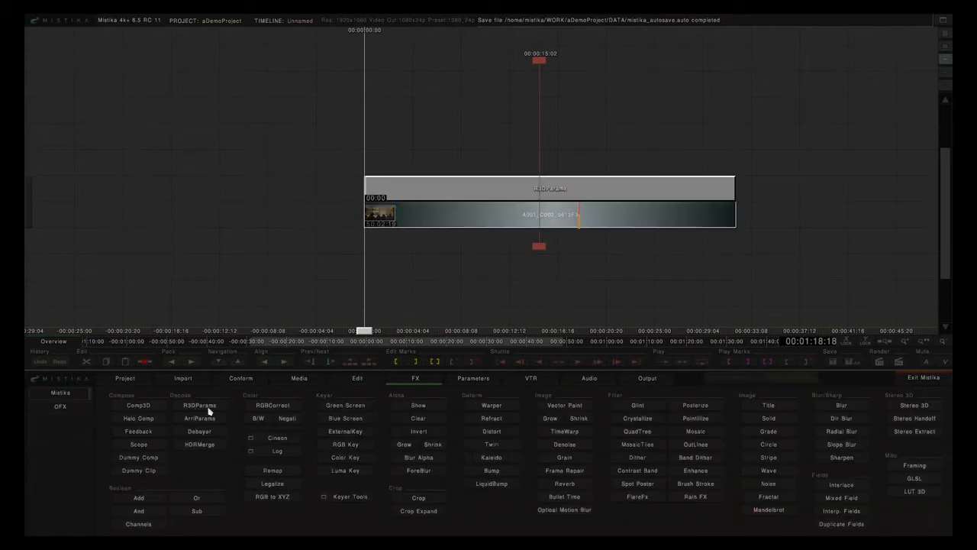
pyautogui.doubleClick(538, 189)
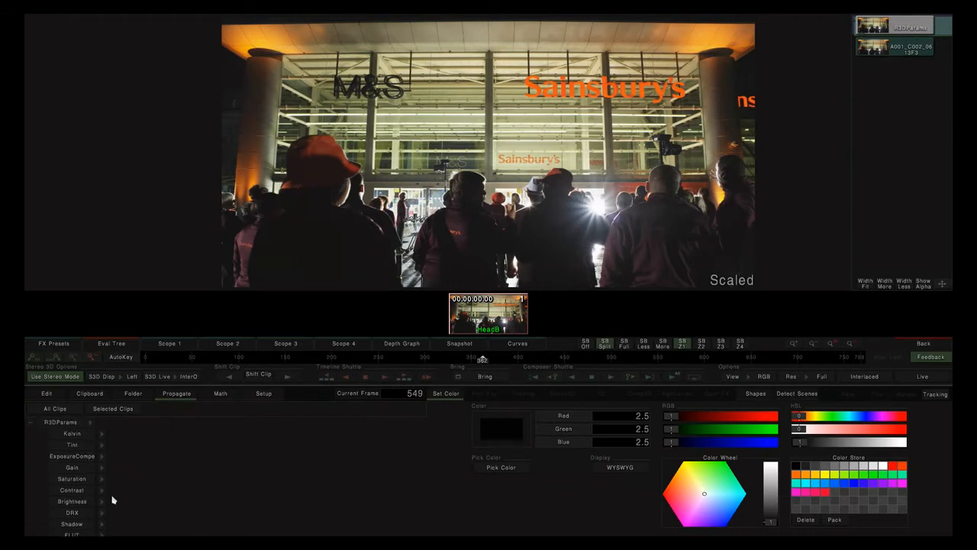
# Step: Inspect the Kelvin and Tint parameters of the R3DParams effect, leaving only Kelvin expanded
pyautogui.click(104, 434)
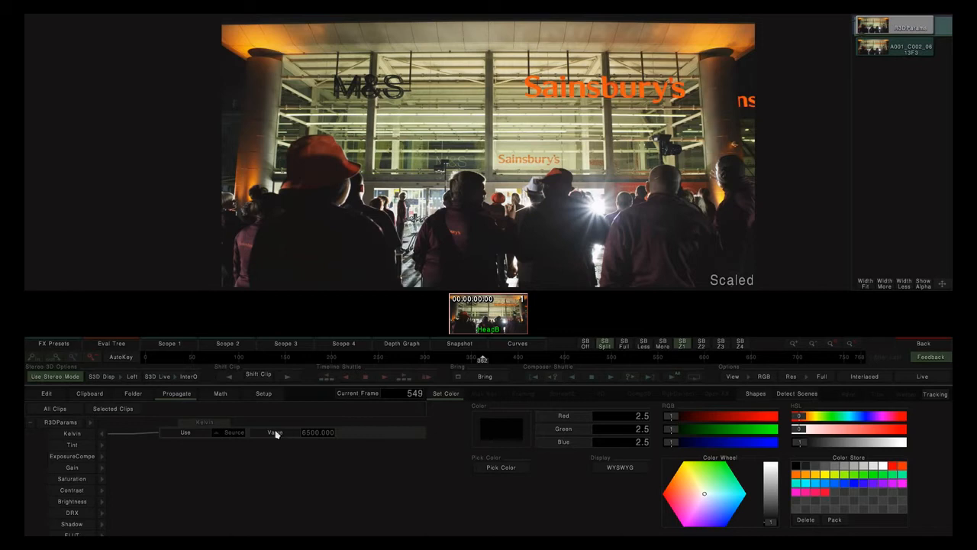
pyautogui.click(102, 446)
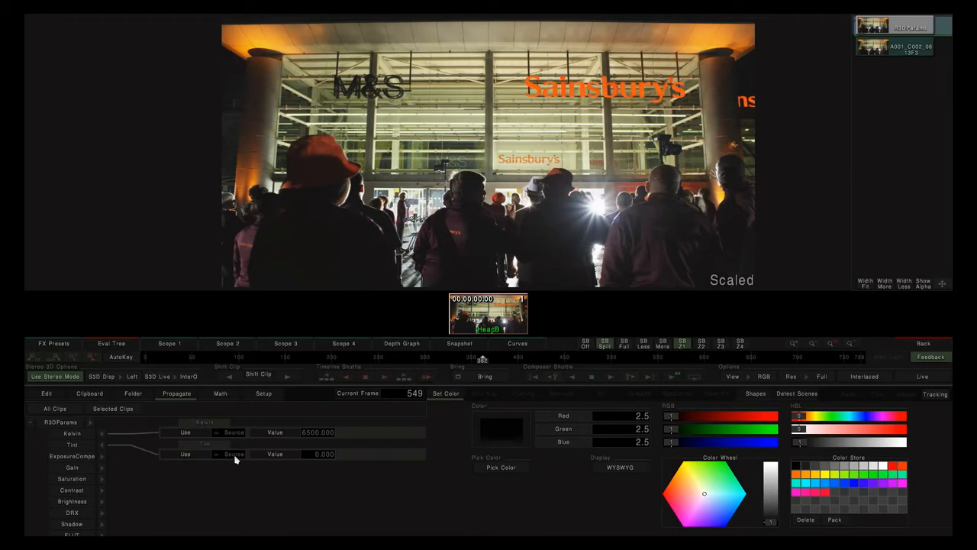
pyautogui.click(102, 445)
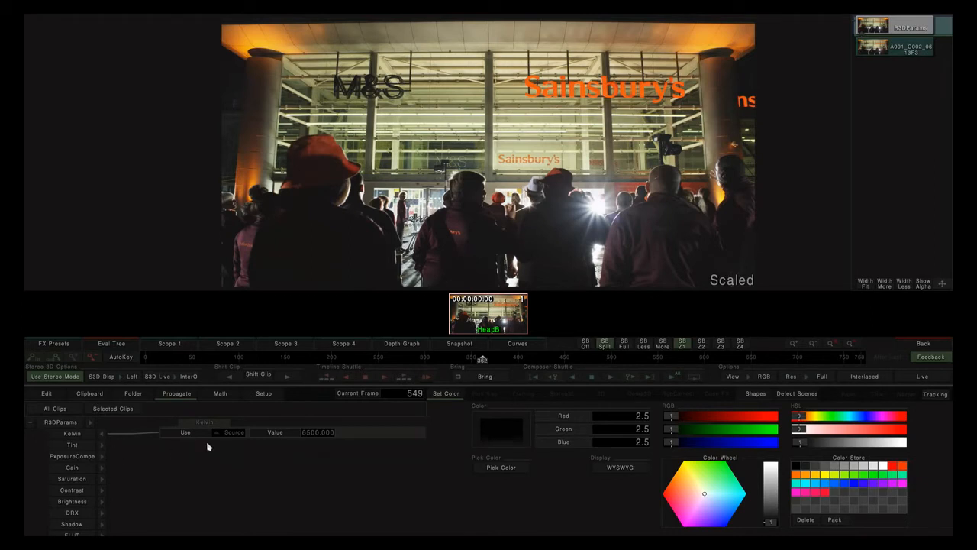
# Step: Try overriding the clip's Kelvin with a value of 3100, restore it to Source and collapse the parameter
pyautogui.click(229, 435)
pyautogui.click(229, 421)
pyautogui.moveTo(311, 436); pyautogui.dragTo(94, 433)
pyautogui.moveTo(290, 439); pyautogui.dragTo(175, 440)
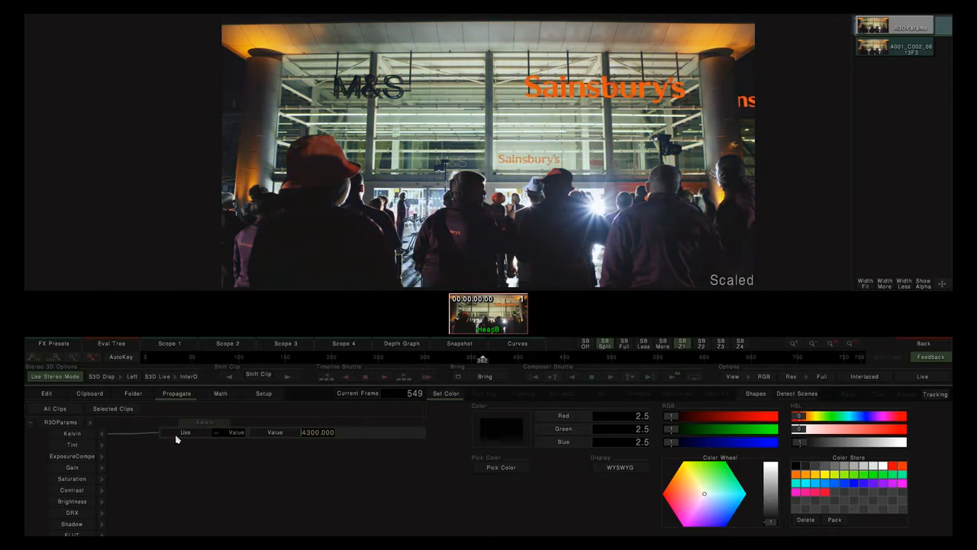
pyautogui.click(235, 433)
pyautogui.click(233, 409)
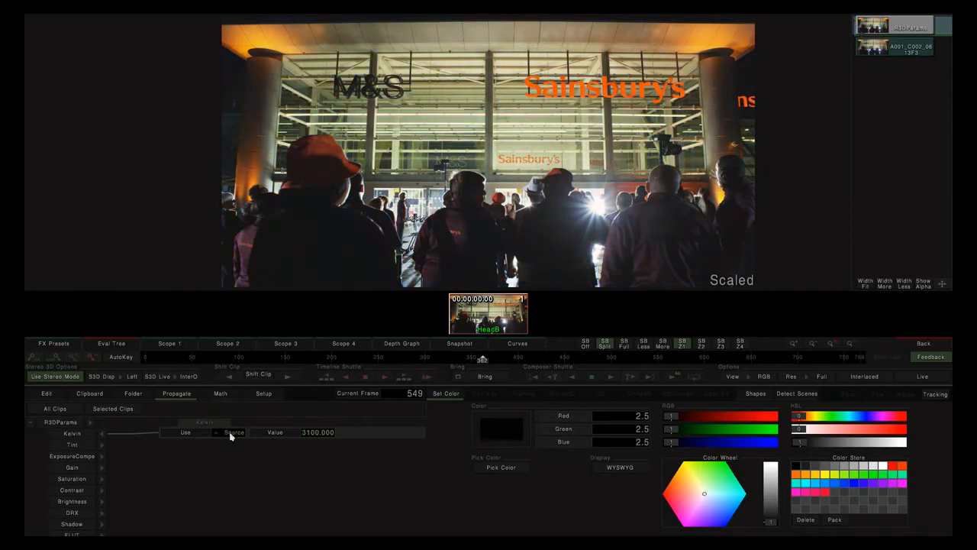
pyautogui.click(102, 436)
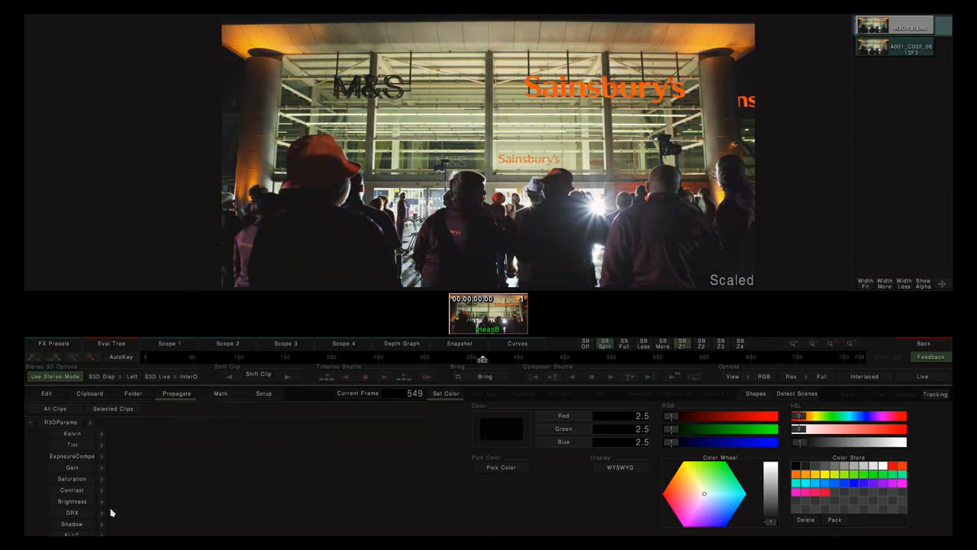
# Step: Try the Linear and Rec.709 gamma curves in the R3DParams settings, restore Source and return to the timeline
pyautogui.scroll(-1, 127, 454)
pyautogui.click(103, 531)
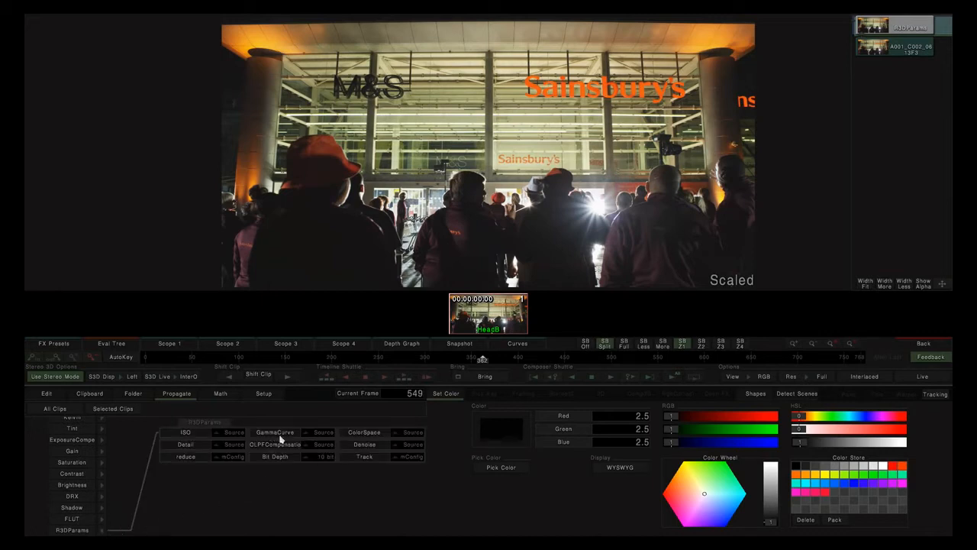
pyautogui.click(321, 433)
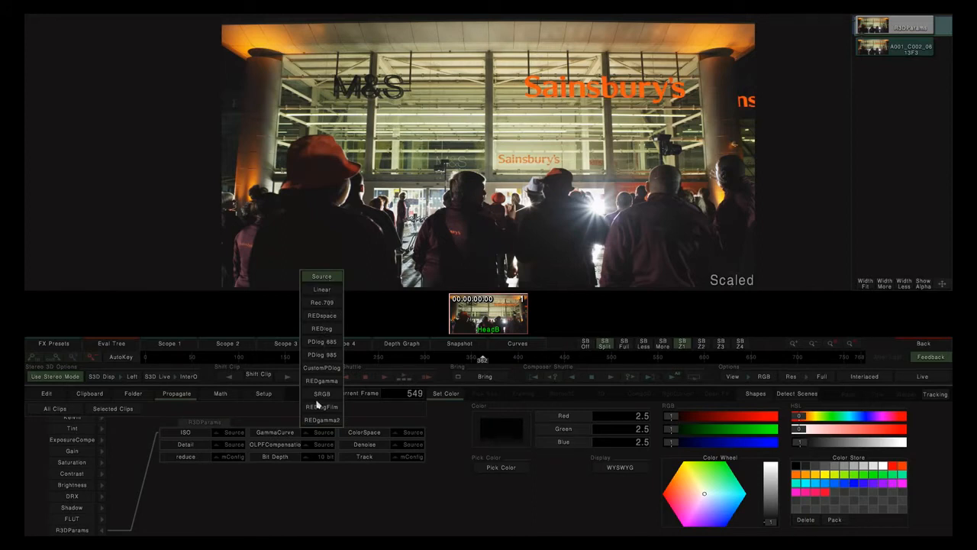
pyautogui.click(324, 290)
pyautogui.click(315, 433)
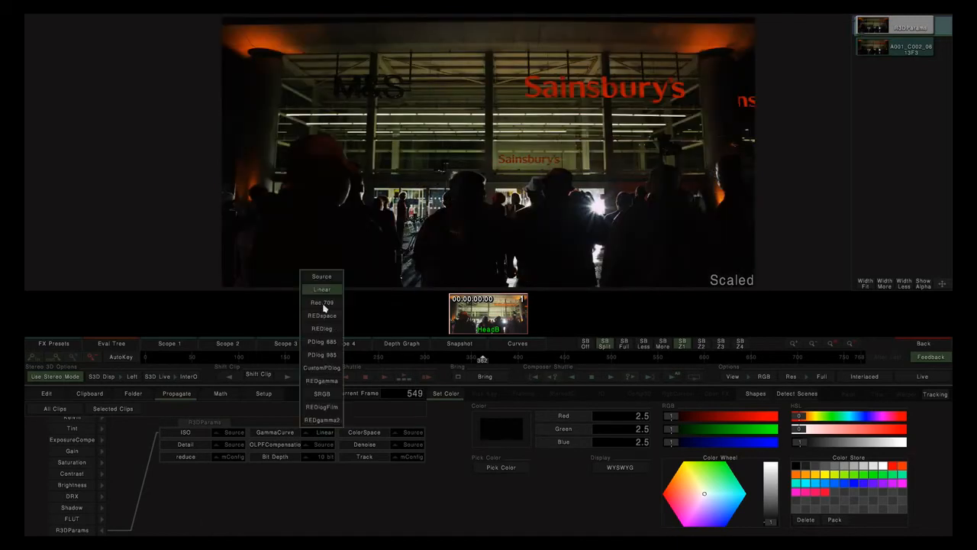
pyautogui.click(323, 309)
pyautogui.click(327, 433)
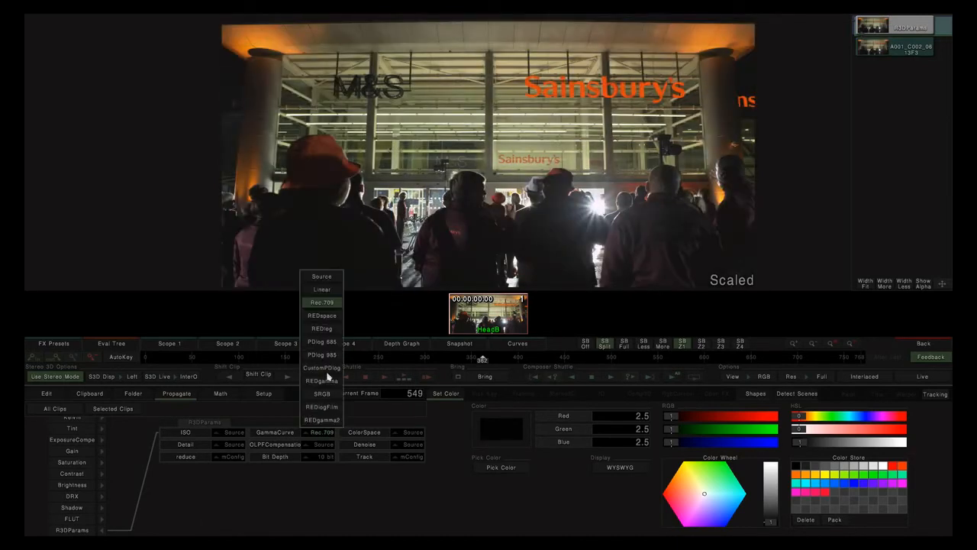
pyautogui.click(323, 280)
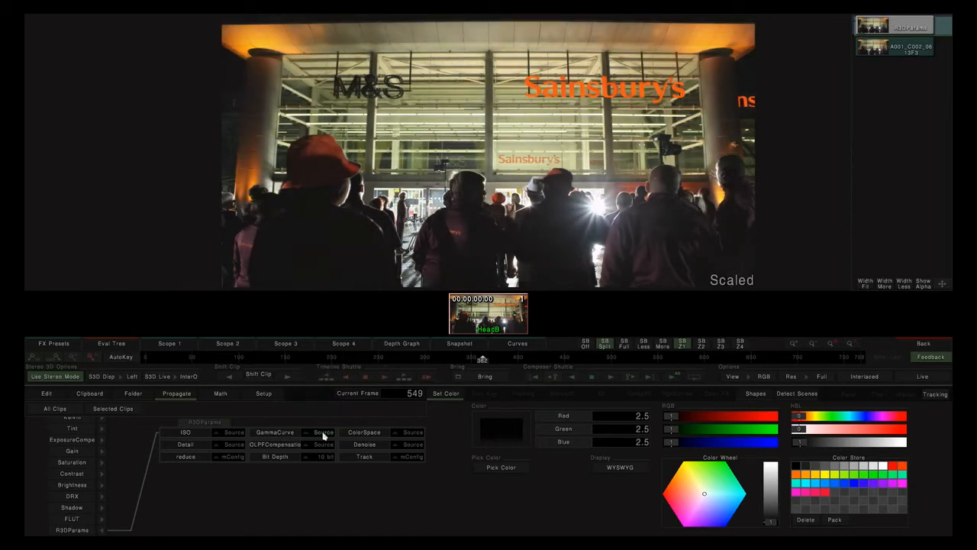
pyautogui.click(926, 344)
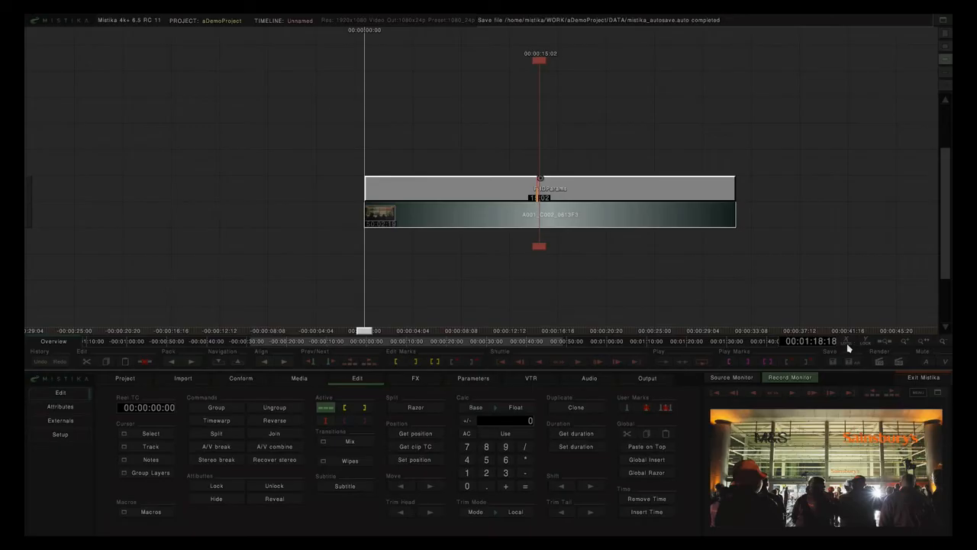
# Step: Examine the R3D metadata in the source clip's attributes, such as Kelvin, ISO, gamma curve and color space
pyautogui.click(552, 216)
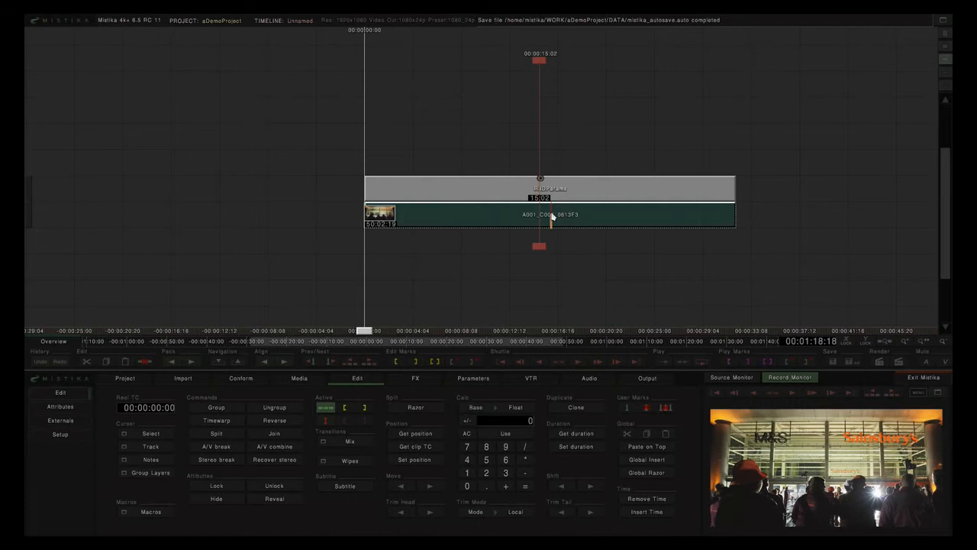
pyautogui.click(356, 381)
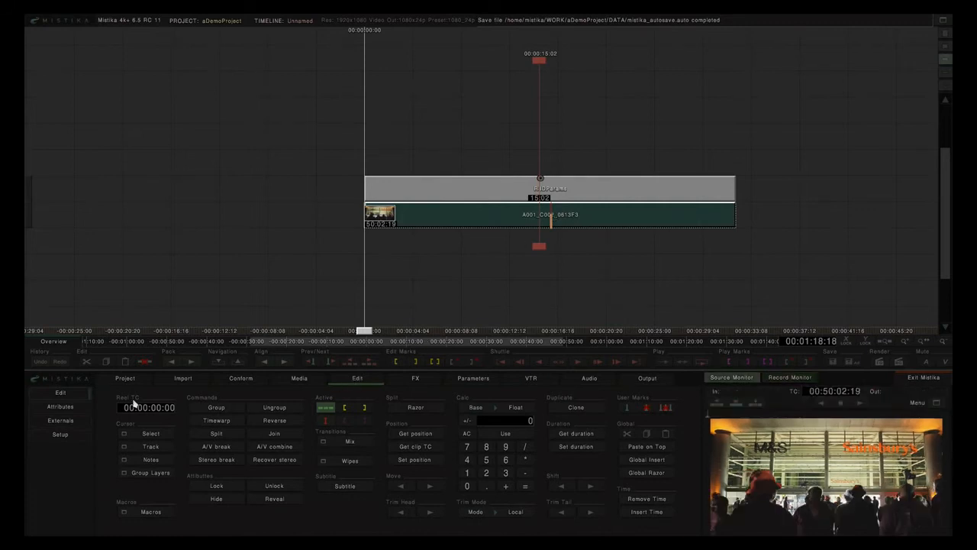
pyautogui.click(72, 409)
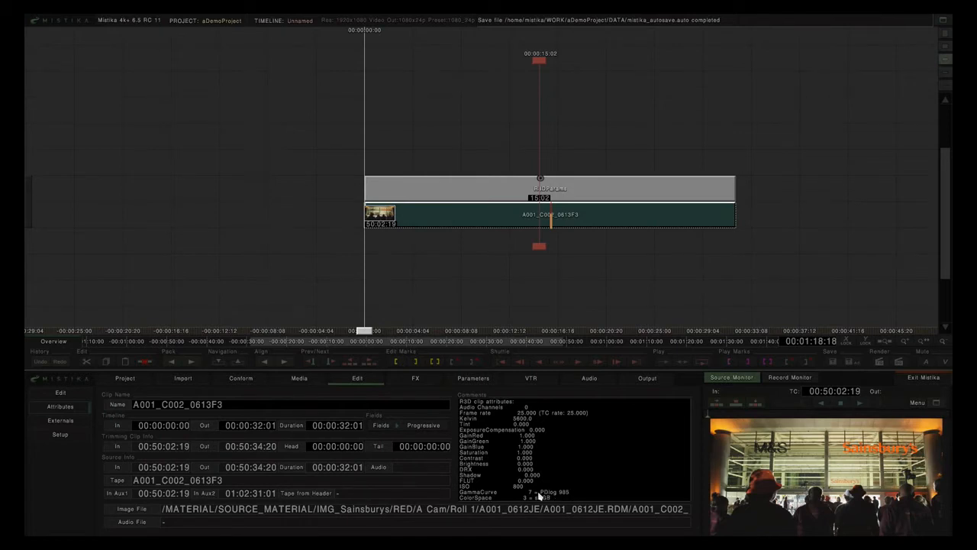
pyautogui.click(60, 393)
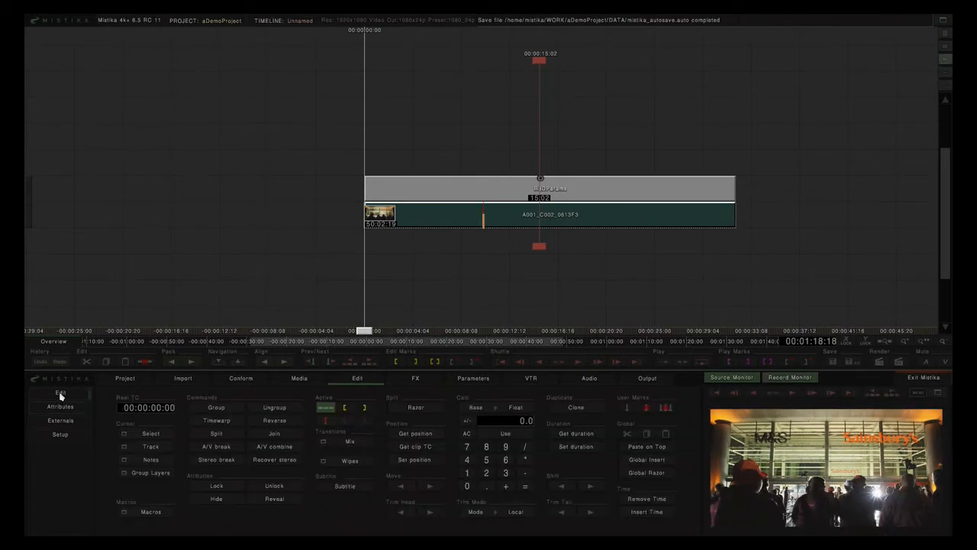
# Step: Load the clip's metadata into the effect with the Load R3DParams macro and check its general and Kelvin parameters
pyautogui.click(149, 512)
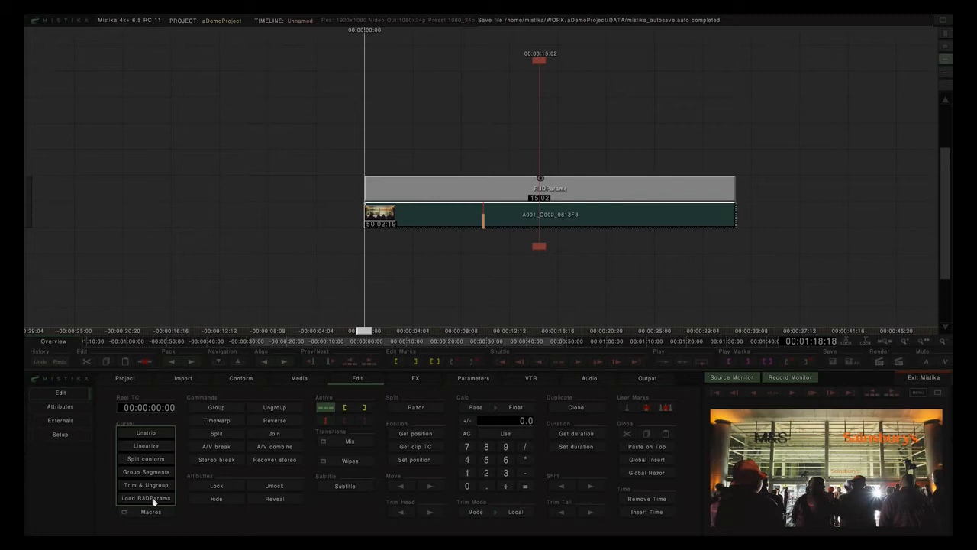
pyautogui.click(154, 501)
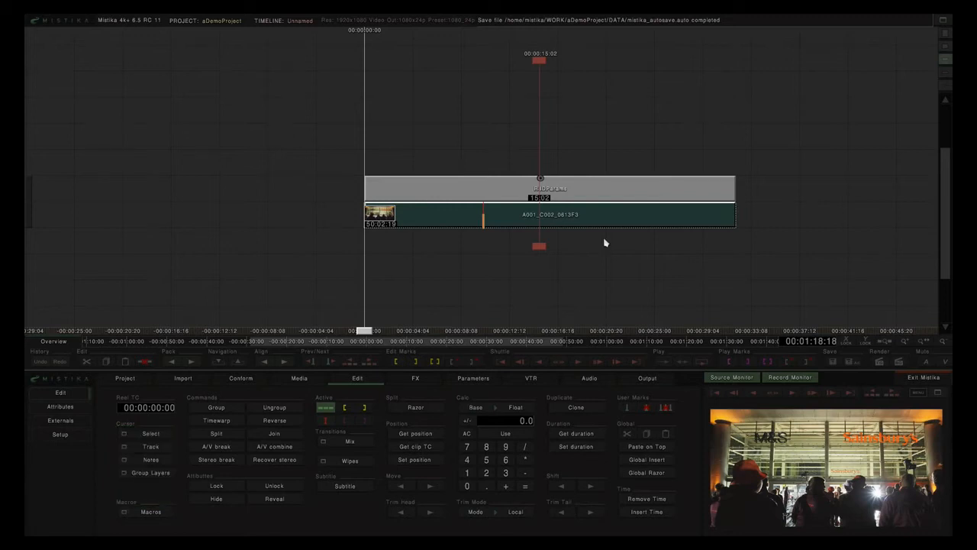
pyautogui.doubleClick(571, 192)
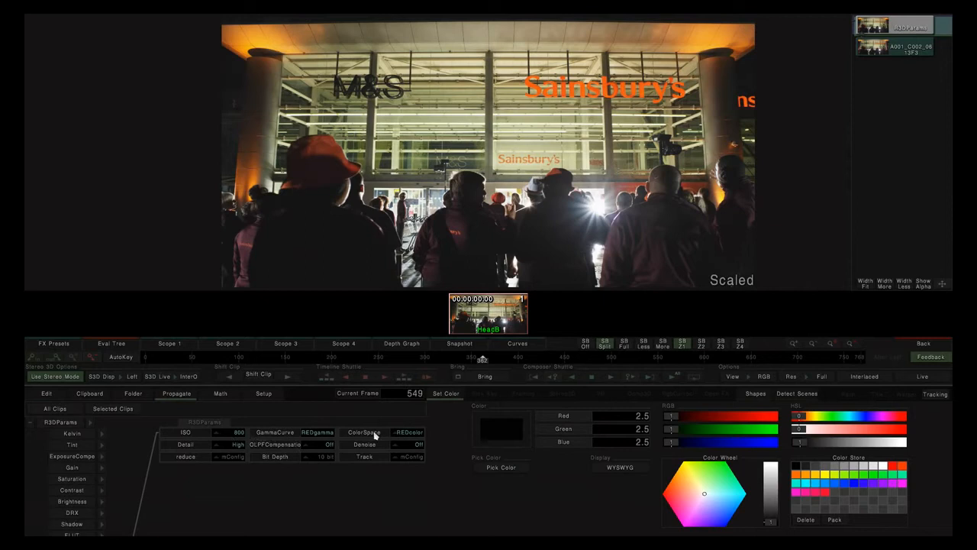
pyautogui.click(103, 435)
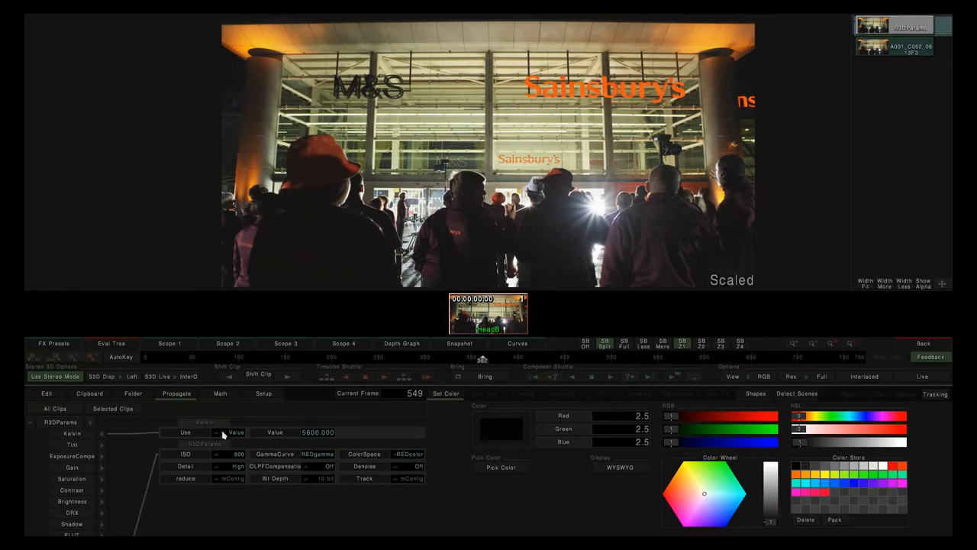
pyautogui.click(103, 434)
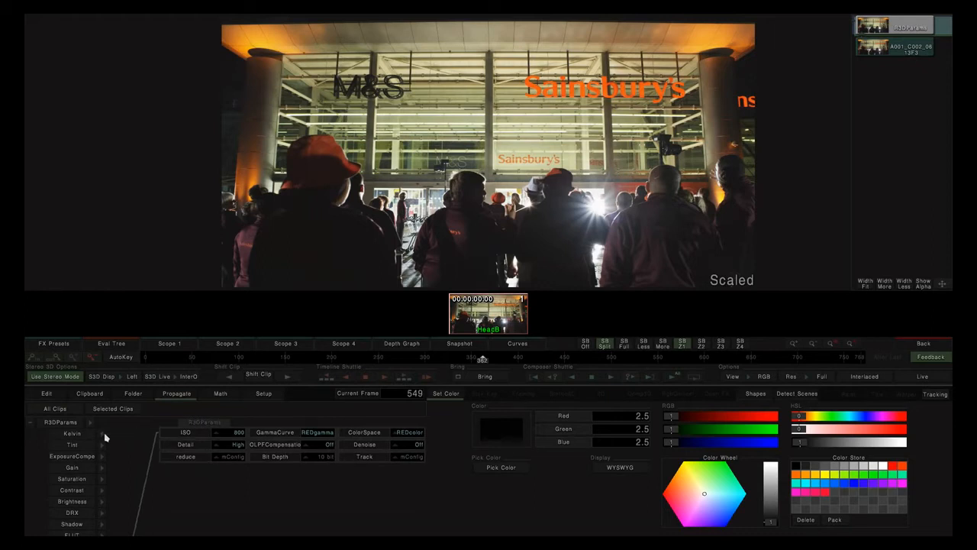
# Step: Delete the R3DParams effect from the timeline and move the red playhead to 00:00:15:09
pyautogui.click(932, 344)
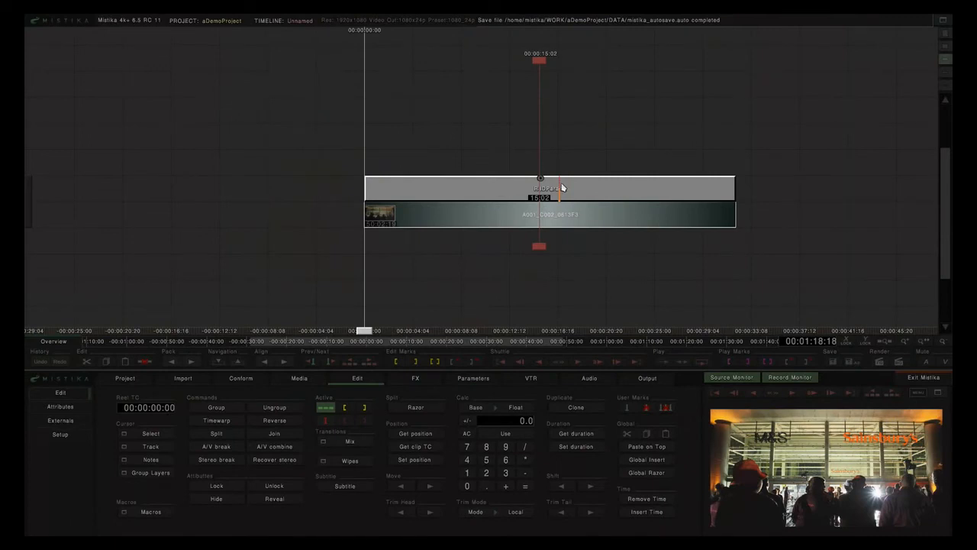
pyautogui.press('Delete')
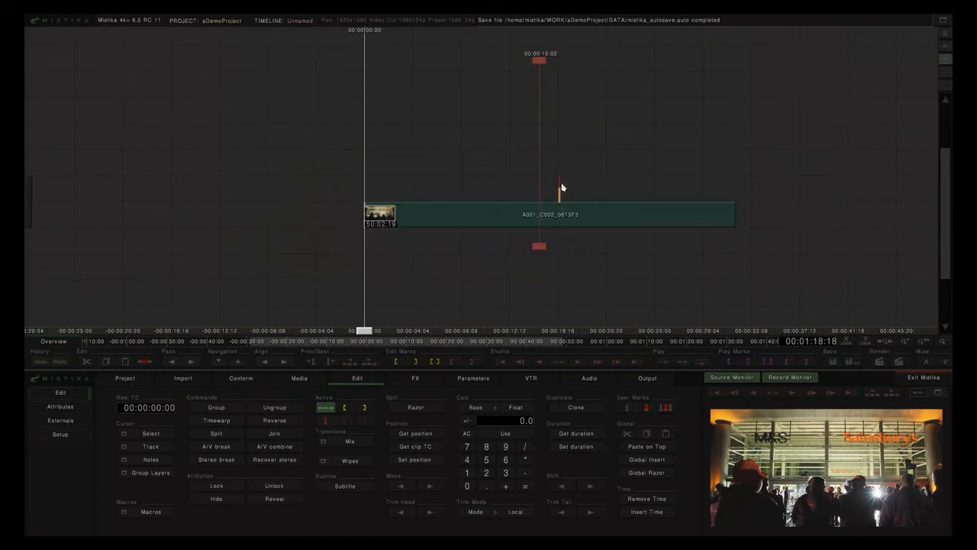
pyautogui.moveTo(542, 247); pyautogui.dragTo(546, 210)
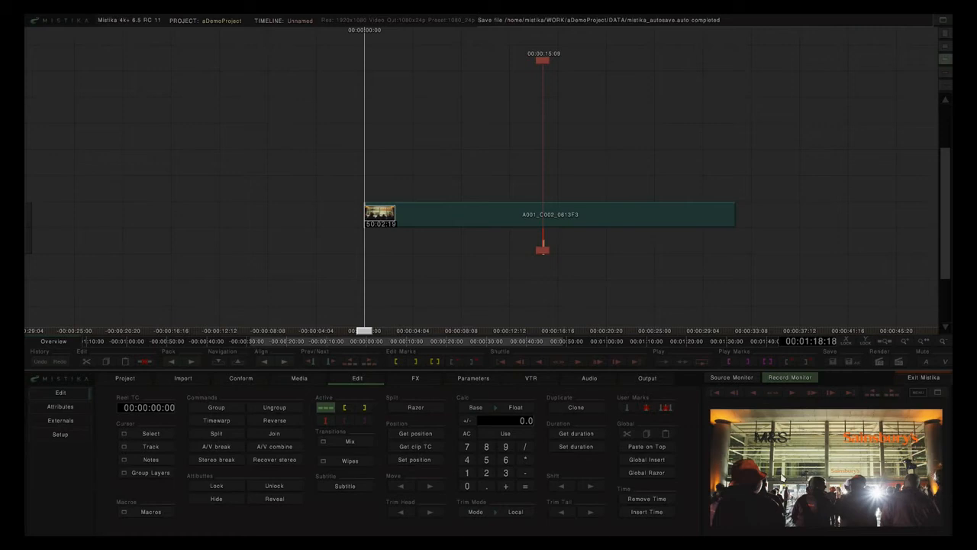
# Step: Inspect the RED_GAMMA_CURVE variable in mConfig's RED camera settings and accept the setup
pyautogui.click(572, 224)
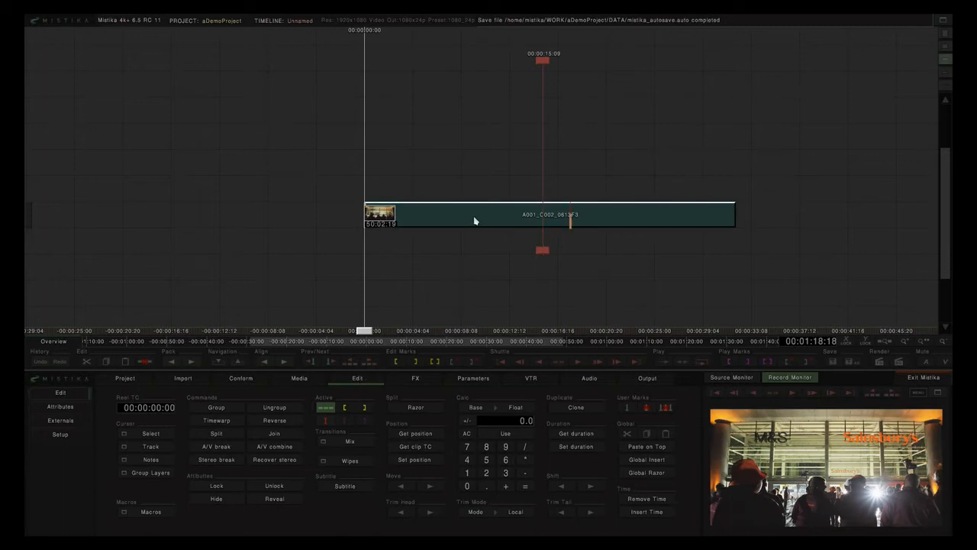
pyautogui.click(364, 382)
pyautogui.click(64, 423)
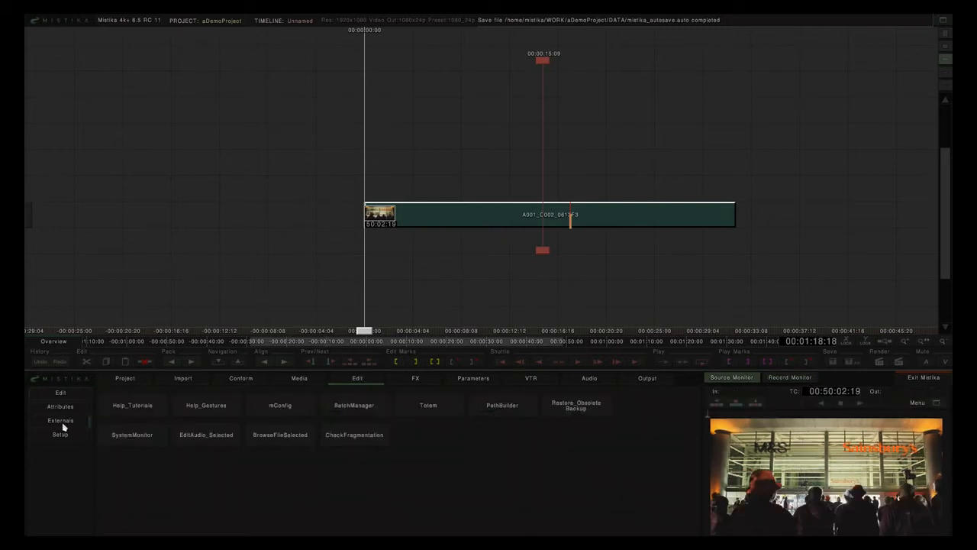
pyautogui.click(269, 407)
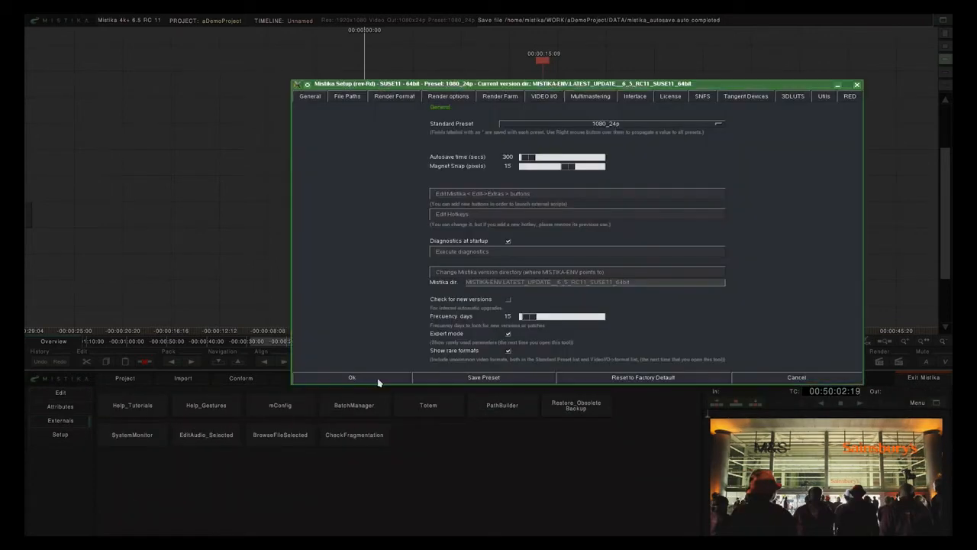
pyautogui.click(850, 97)
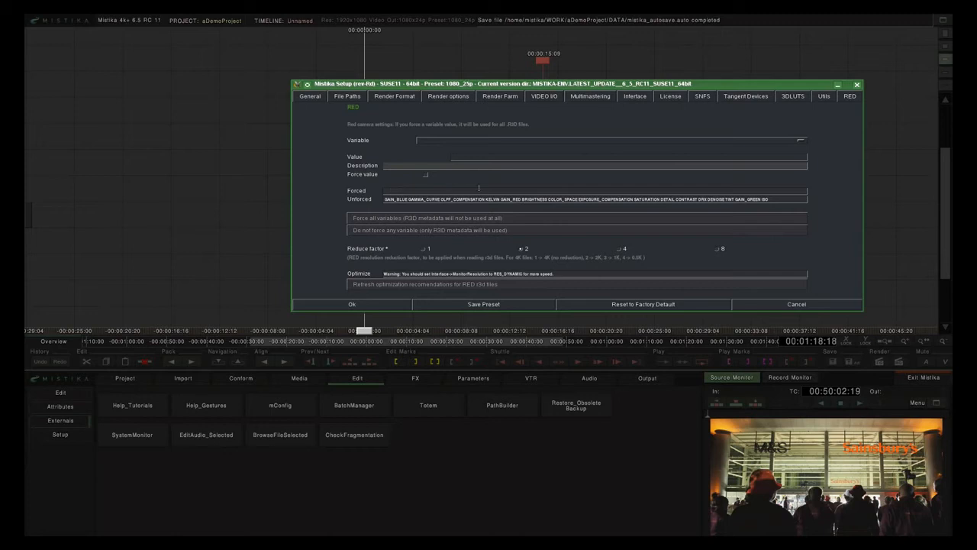
pyautogui.click(539, 143)
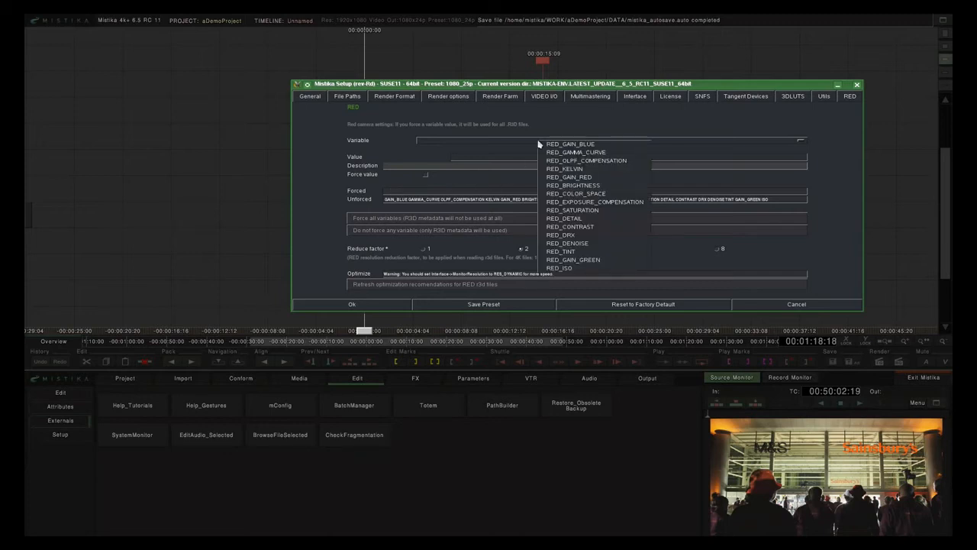
pyautogui.click(571, 152)
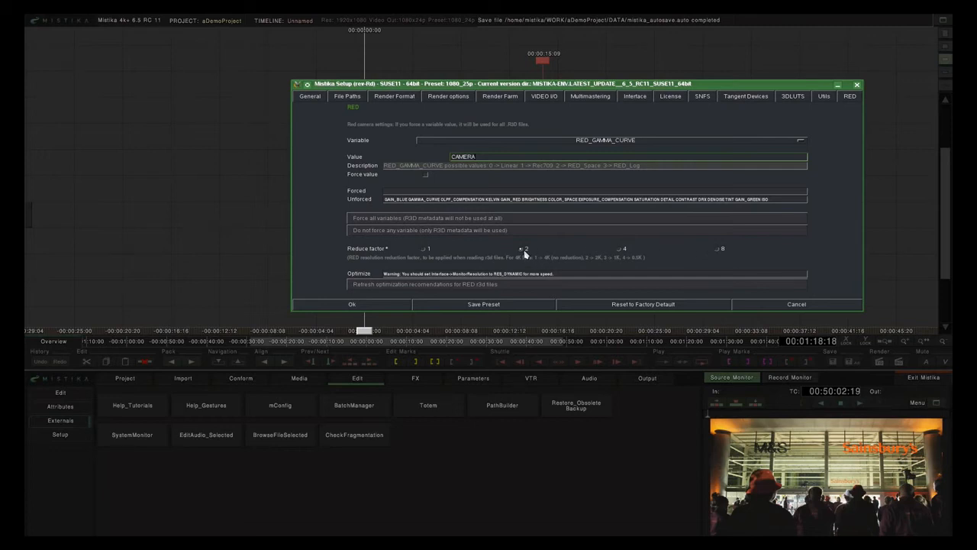
pyautogui.click(364, 306)
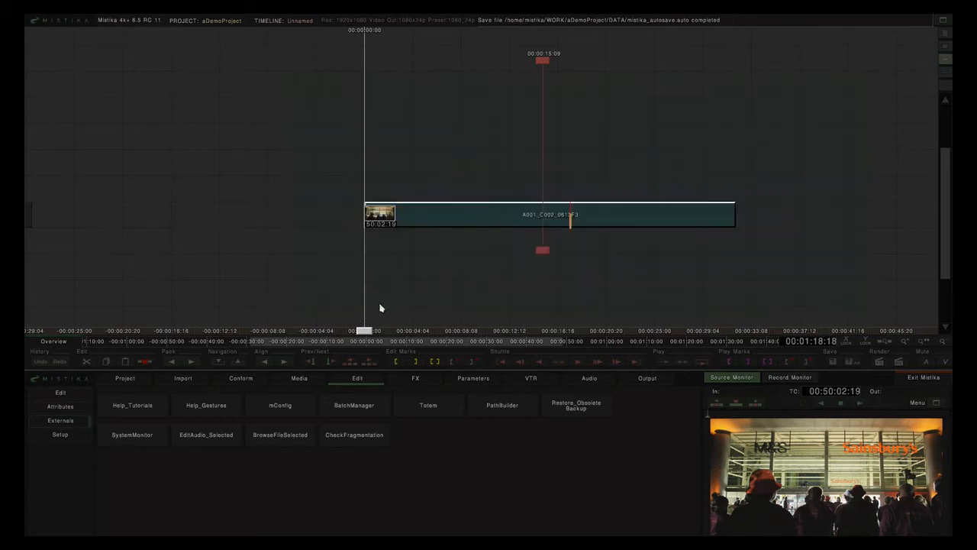
# Step: Apply a new R3DParams effect to the clip and open its parameters
pyautogui.click(415, 379)
pyautogui.click(200, 406)
pyautogui.doubleClick(479, 190)
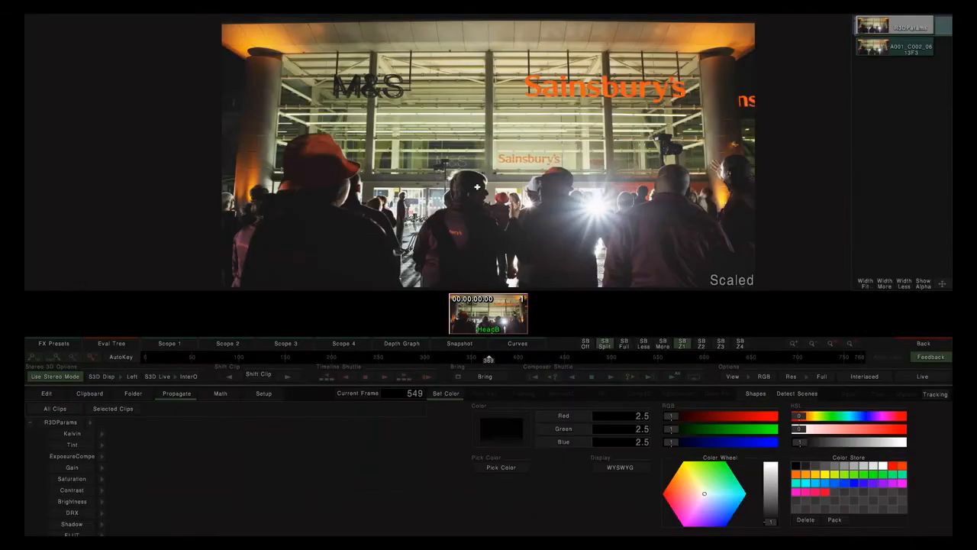
# Step: Expand the R3DParams effect's general parameters and set its reduce option to 1:1
pyautogui.scroll(-1, 126, 473)
pyautogui.click(102, 529)
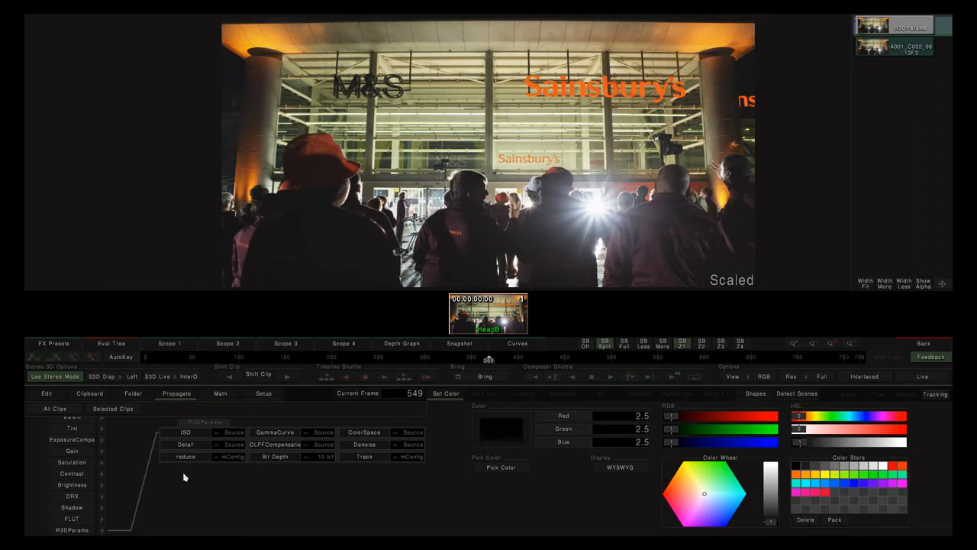
pyautogui.click(237, 458)
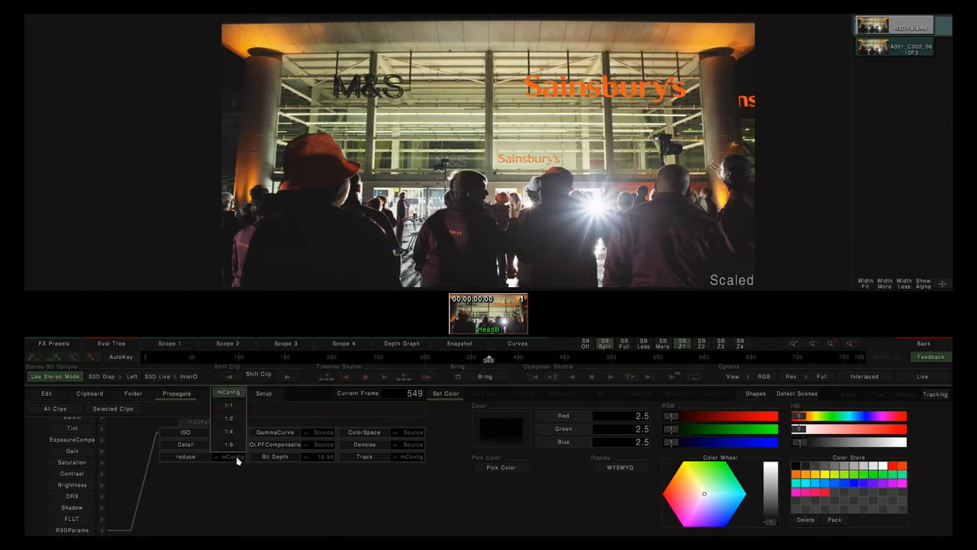
pyautogui.click(232, 409)
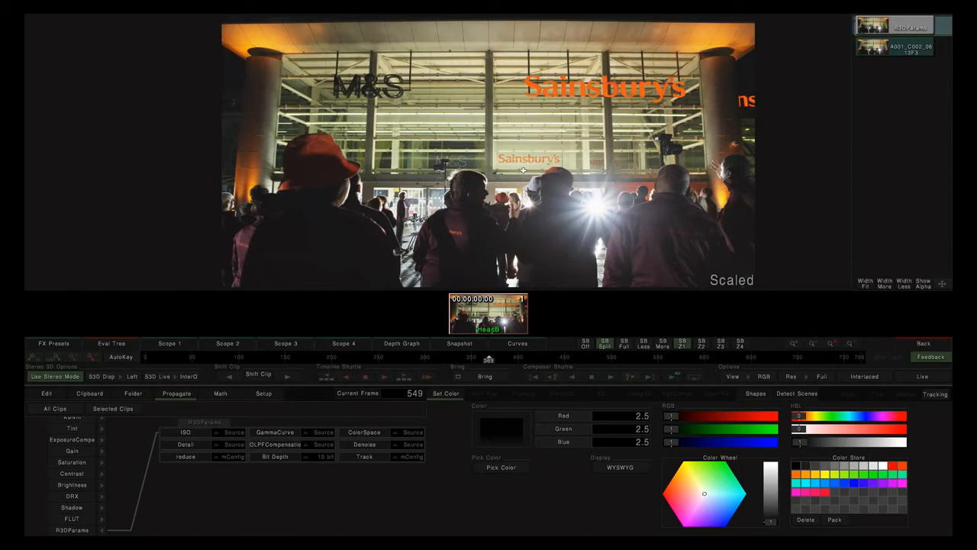
pyautogui.click(229, 456)
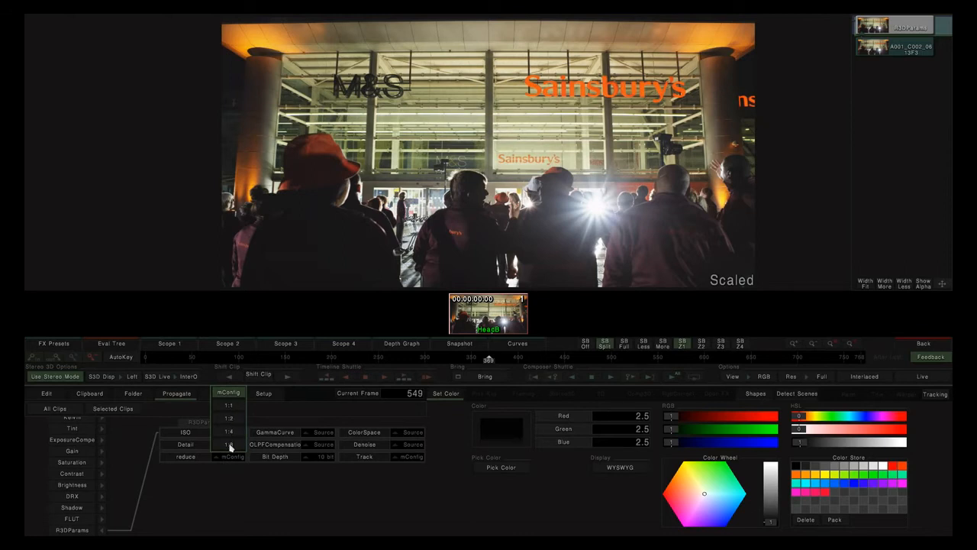
pyautogui.click(220, 409)
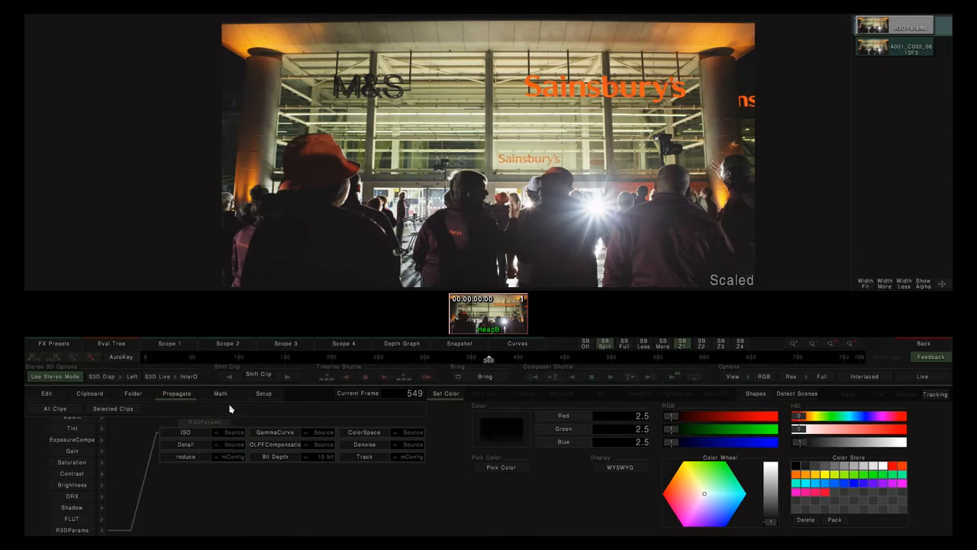
pyautogui.click(223, 461)
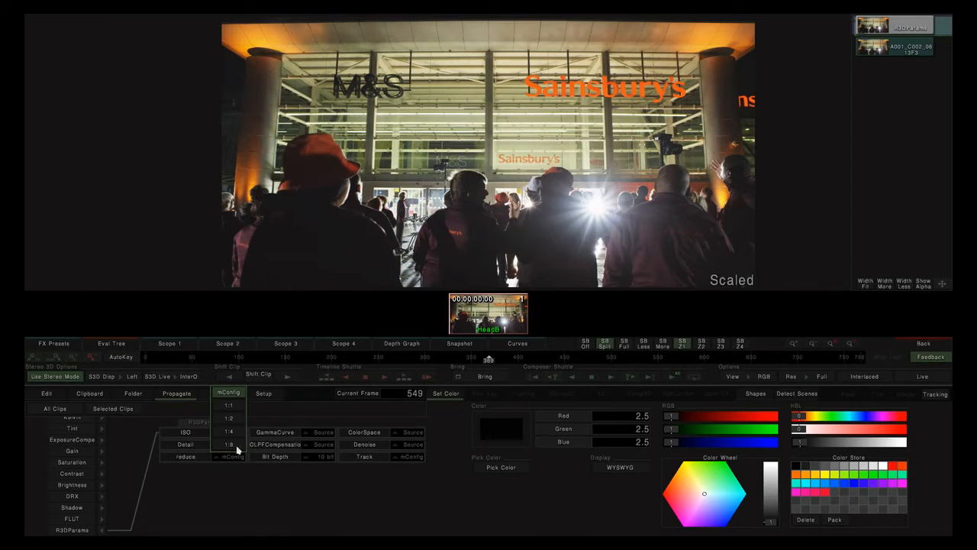
pyautogui.click(226, 409)
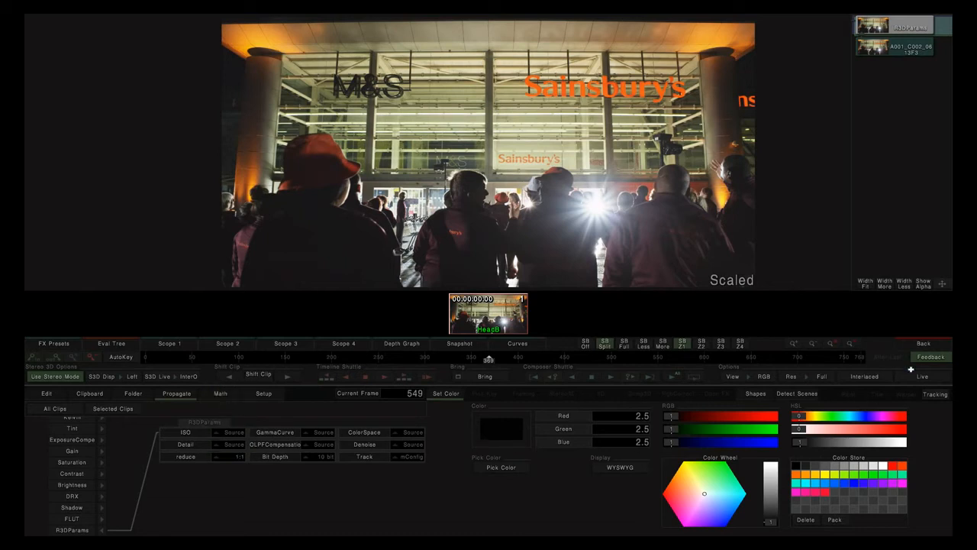
# Step: Apply a Framing effect on top of R3DParams in the timeline and open its parameters to check the source size
pyautogui.click(923, 344)
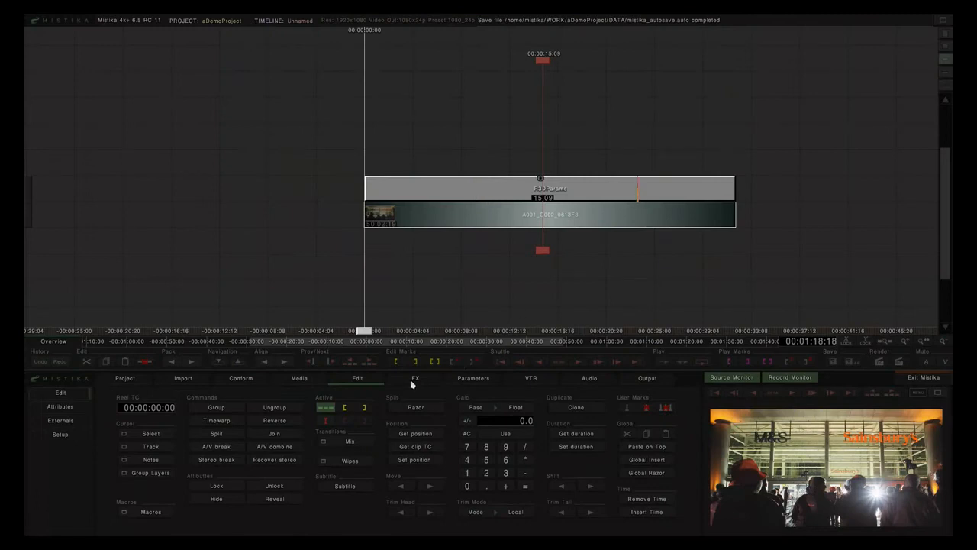
pyautogui.click(414, 380)
pyautogui.click(916, 465)
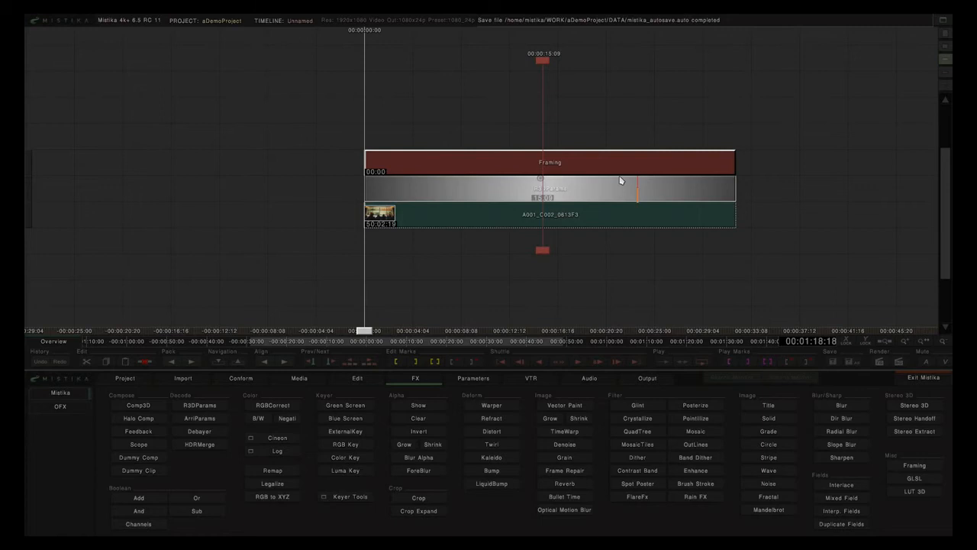
pyautogui.doubleClick(602, 168)
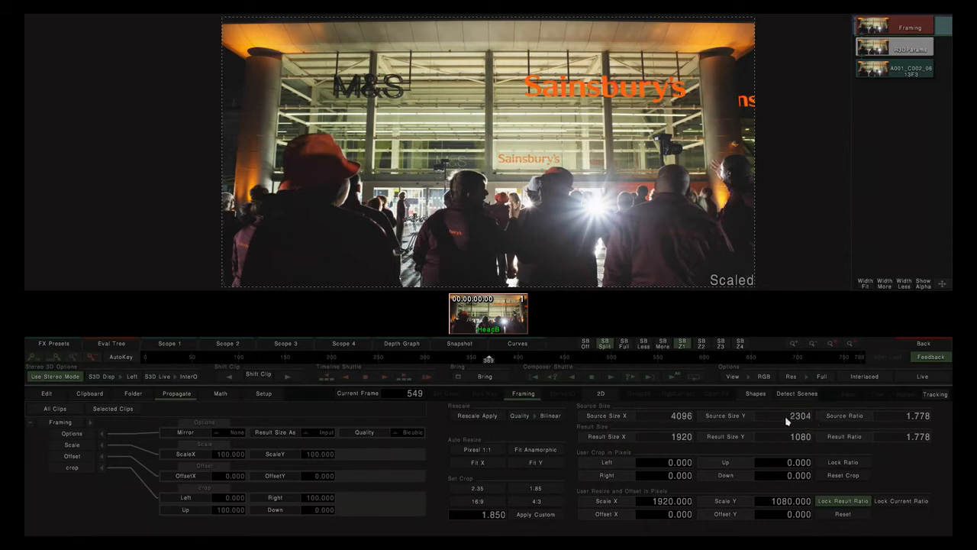
# Step: Set the R3DParams reduce option to 1:2 and check the source size in the Framing effect
pyautogui.click(907, 49)
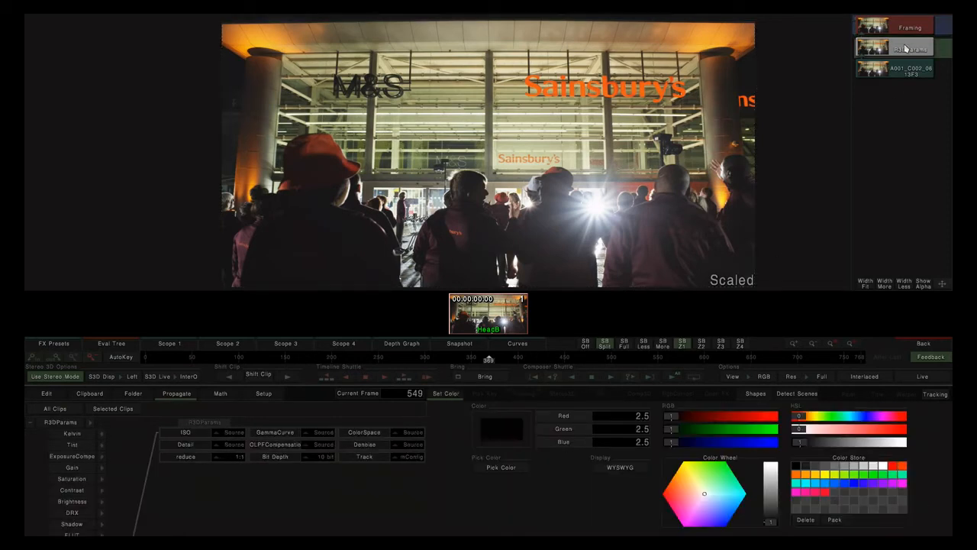
pyautogui.click(238, 456)
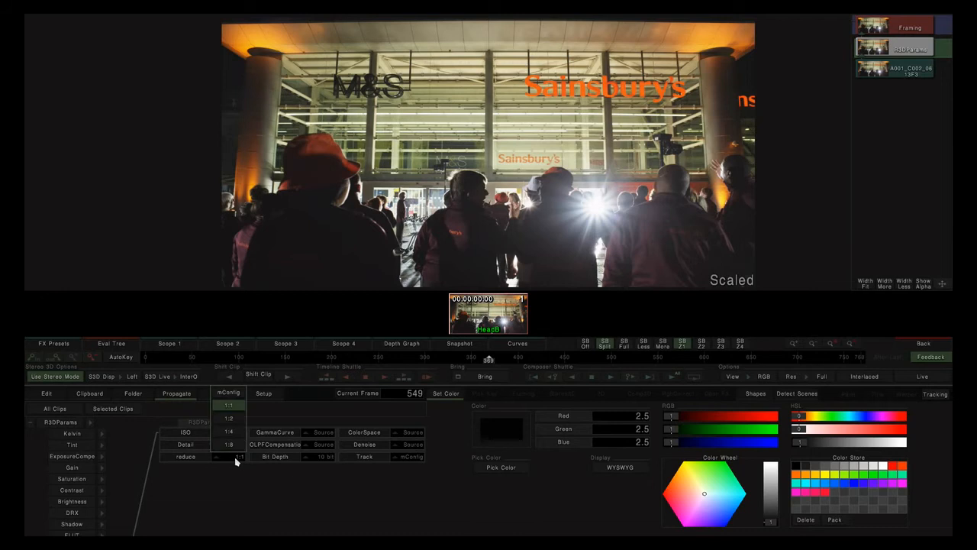
pyautogui.click(229, 419)
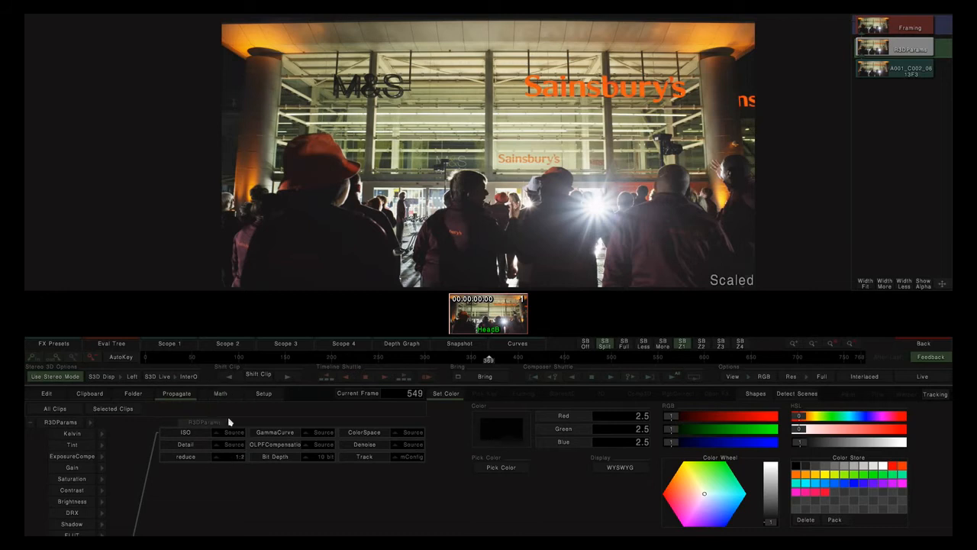
pyautogui.click(924, 31)
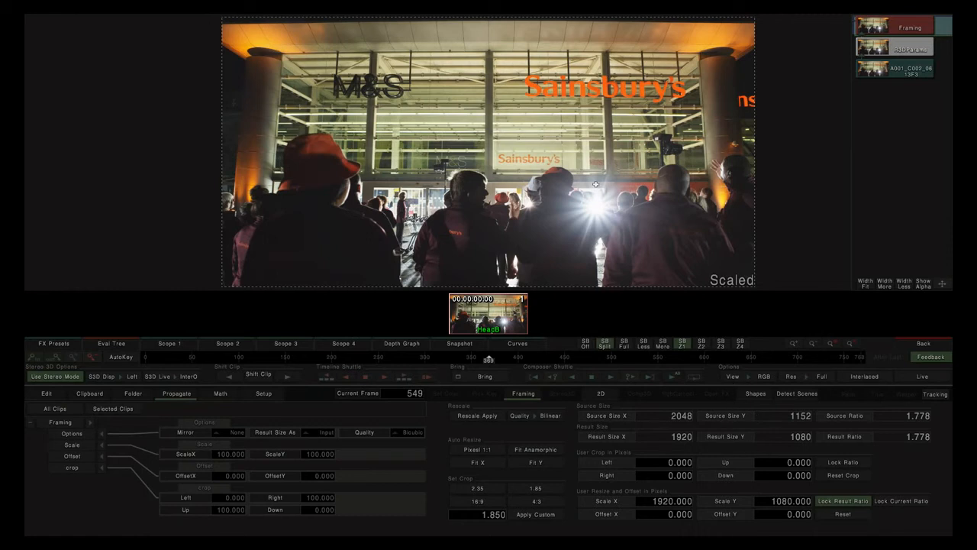
# Step: Switch the R3DParams reduce option to 1:1 and back to 1:2
pyautogui.click(882, 49)
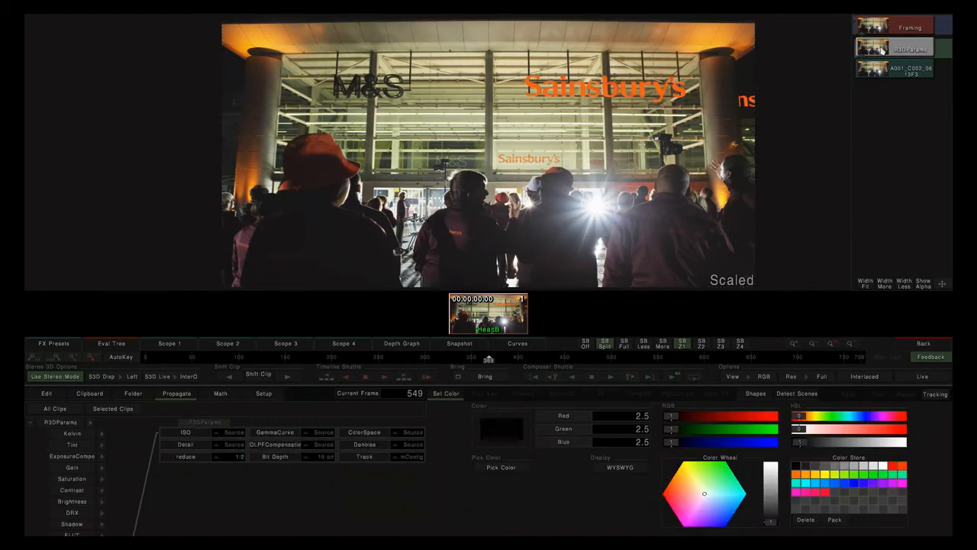
pyautogui.click(236, 456)
pyautogui.click(228, 406)
pyautogui.click(229, 457)
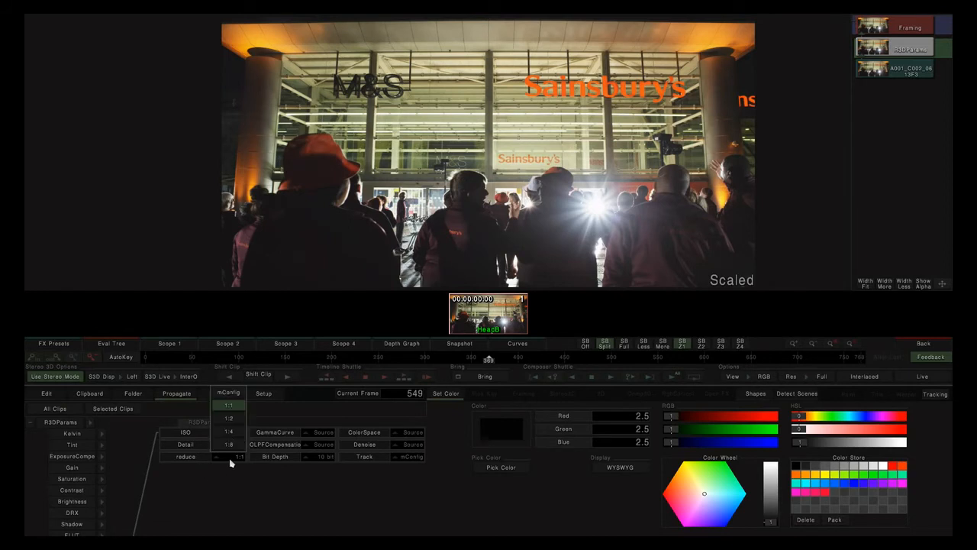
pyautogui.click(233, 420)
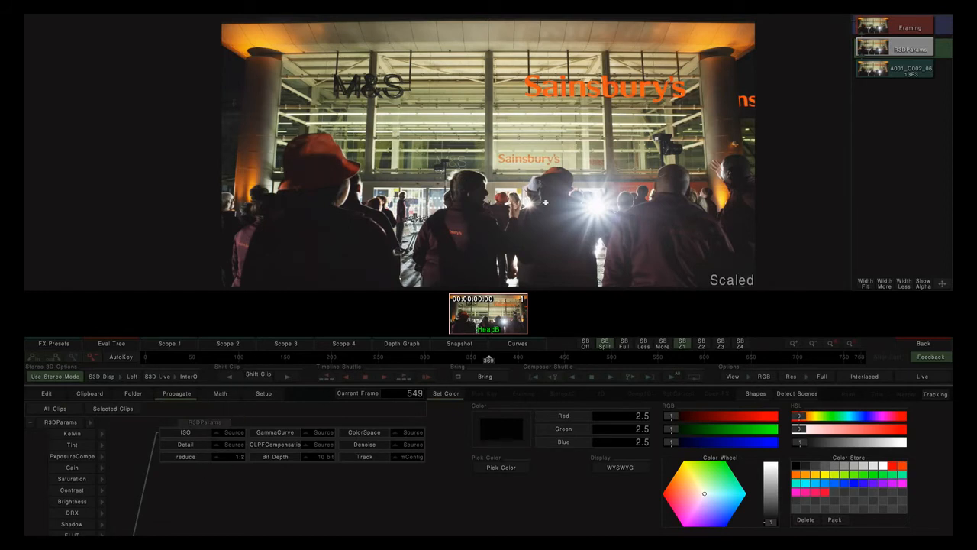
# Step: Compare the image detail of the store signs at close range with reduce at 1:1 and at 1:2
pyautogui.scroll(5, 511, 203)
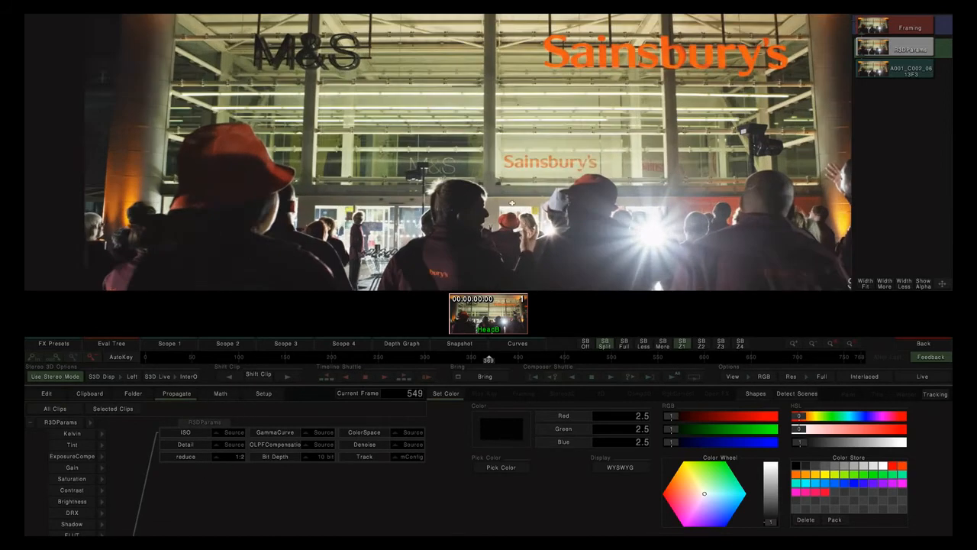
pyautogui.scroll(4, 512, 202)
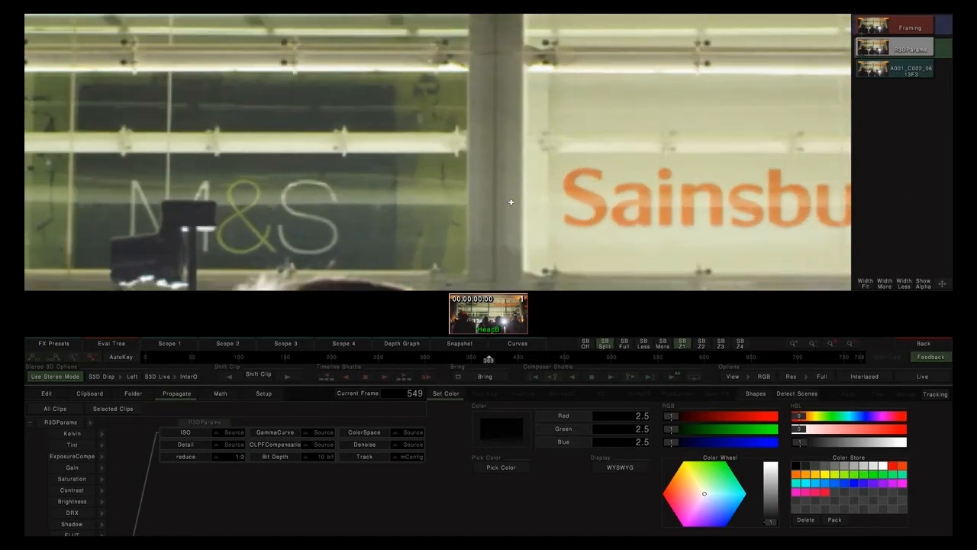
pyautogui.click(229, 458)
pyautogui.click(226, 408)
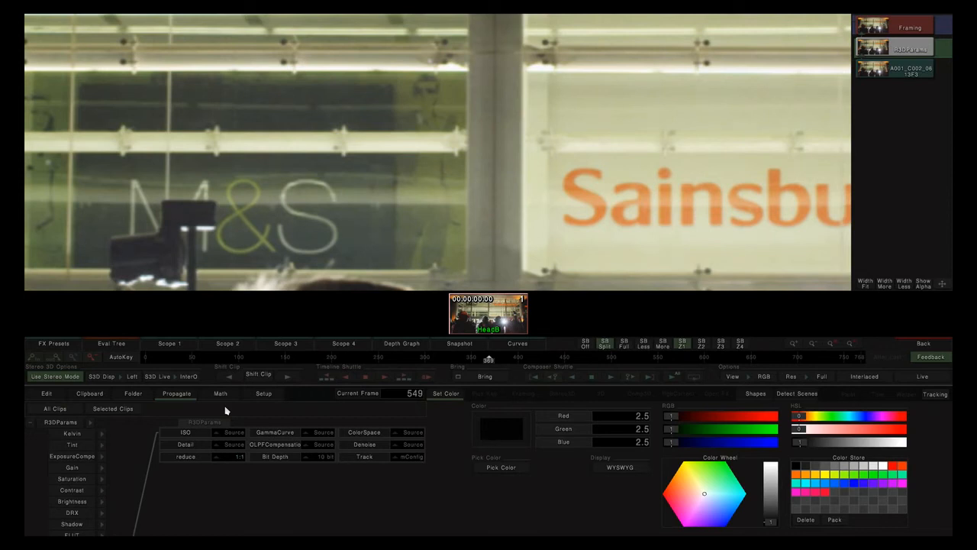
pyautogui.click(238, 457)
pyautogui.click(231, 420)
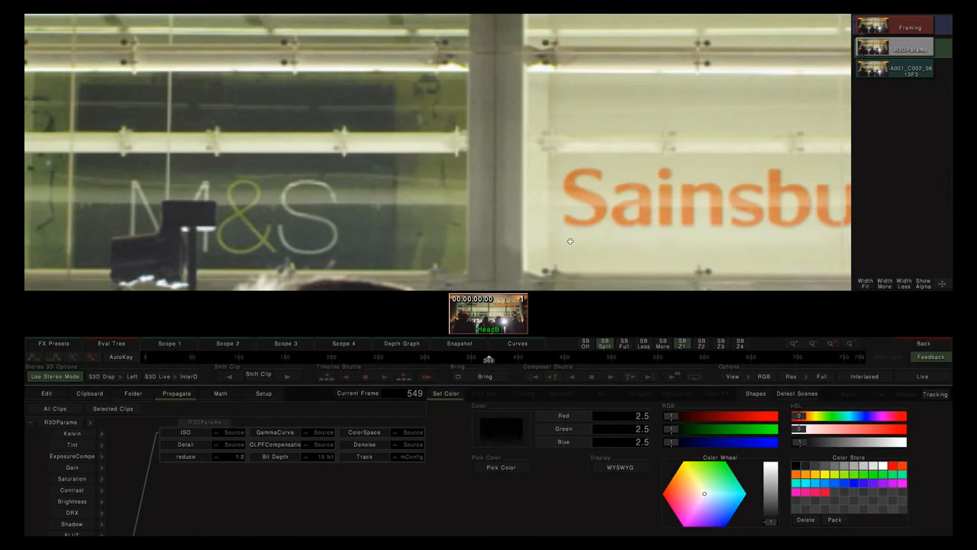
# Step: Set the R3DParams reduce option to 1:4 and check the source size in the Framing effect
pyautogui.click(850, 345)
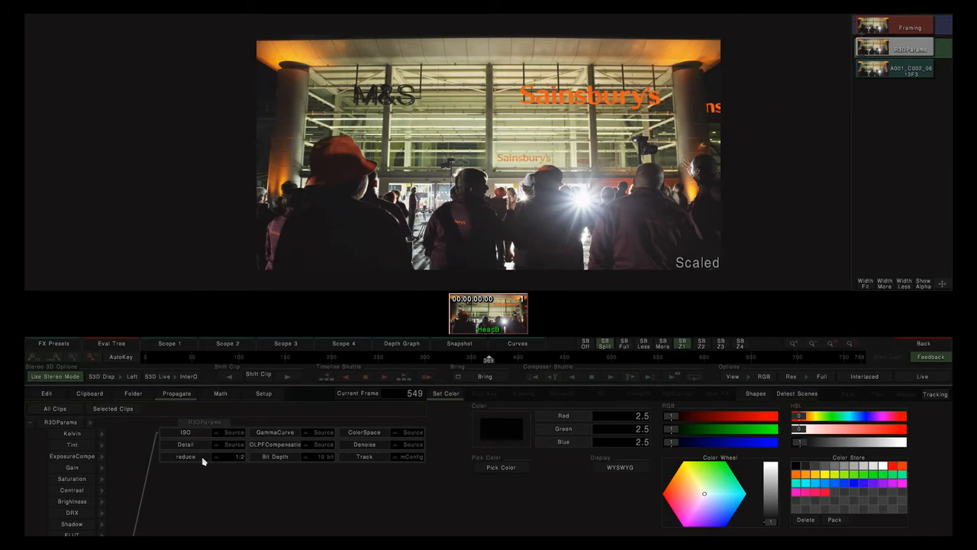
pyautogui.click(229, 462)
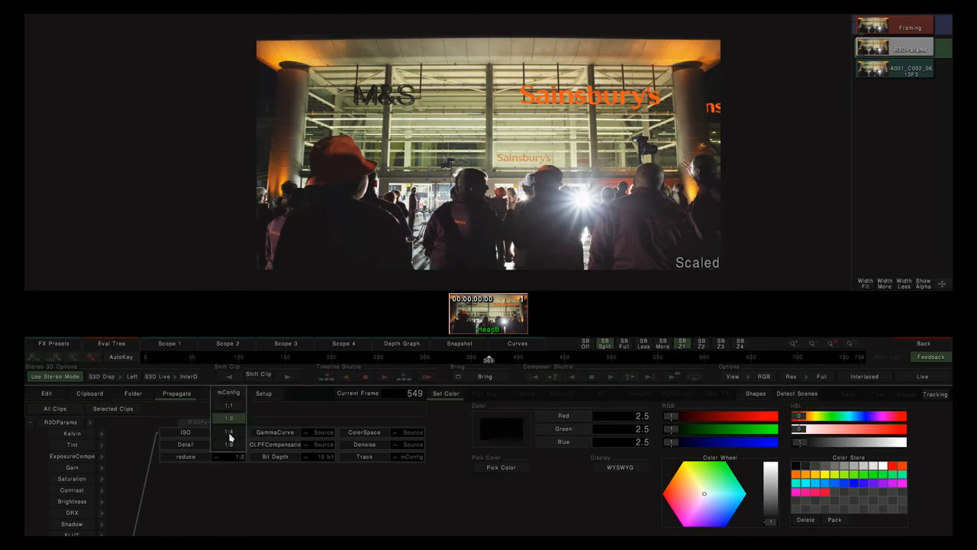
pyautogui.click(229, 433)
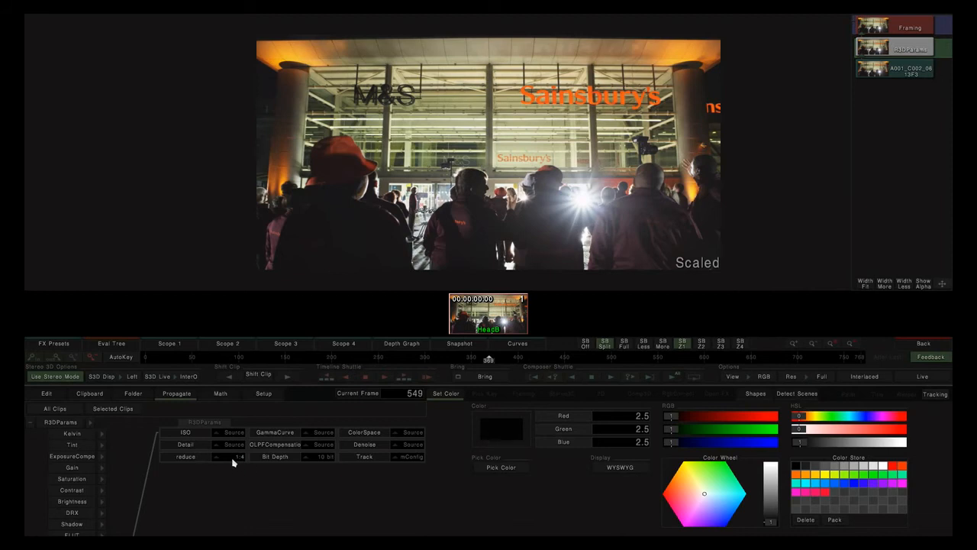
pyautogui.click(892, 31)
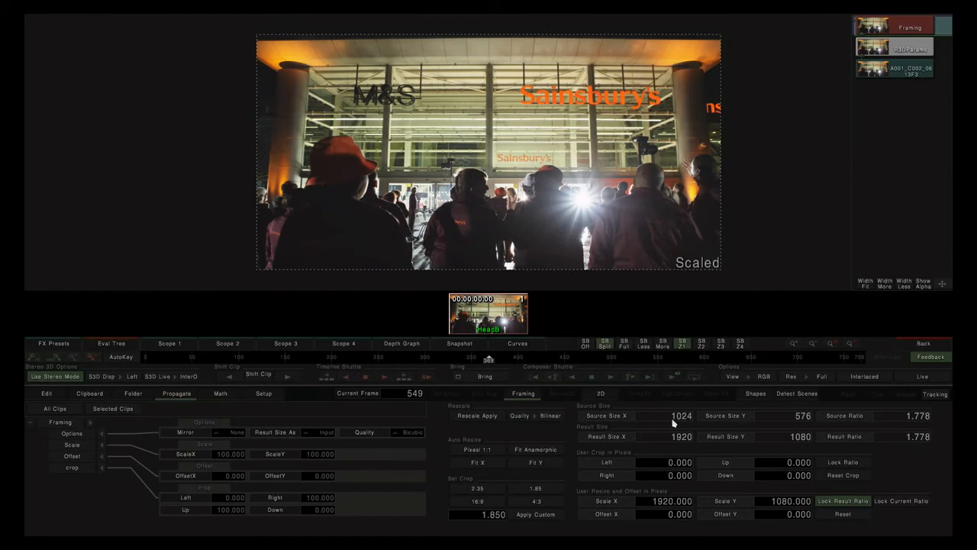
# Step: Return to the timeline, copy the whole Framing, R3DParams and clip stack, and paste a duplicate after the original
pyautogui.click(914, 348)
pyautogui.moveTo(504, 101); pyautogui.dragTo(408, 115)
pyautogui.click(419, 184)
pyautogui.click(498, 286)
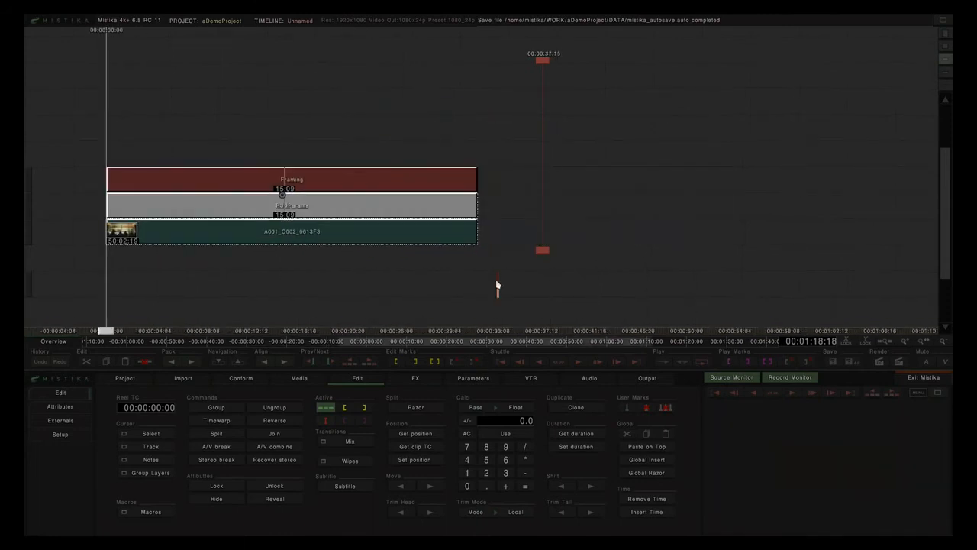
pyautogui.click(507, 181)
pyautogui.hotkey('ctrl', 'v')
pyautogui.scroll(-4, 751, 193)
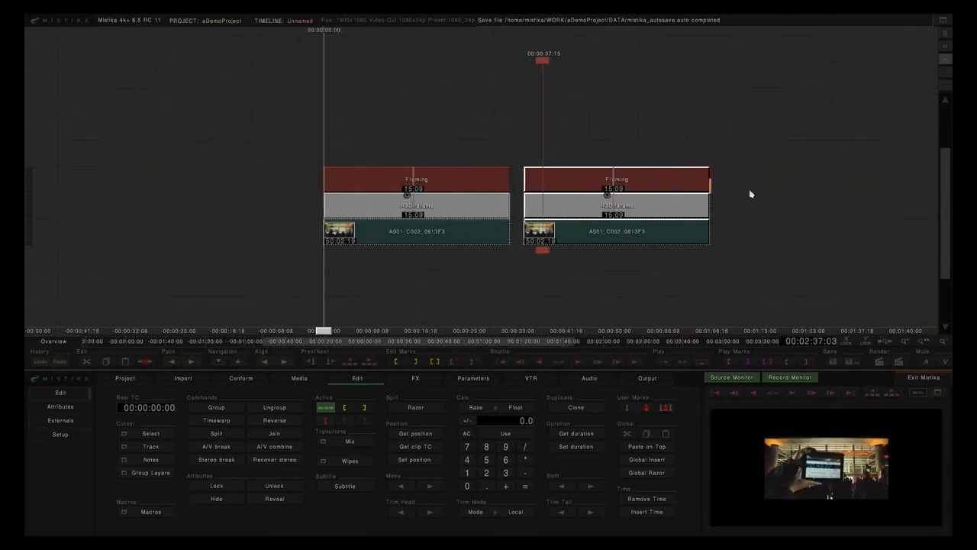
# Step: Paste two more copies of the stack after the duplicate and pack all four stacks together without gaps
pyautogui.click(710, 184)
pyautogui.hotkey('ctrl', 'v')
pyautogui.click(904, 183)
pyautogui.hotkey('ctrl', 'v')
pyautogui.moveTo(308, 159); pyautogui.dragTo(893, 257)
pyautogui.press('p')
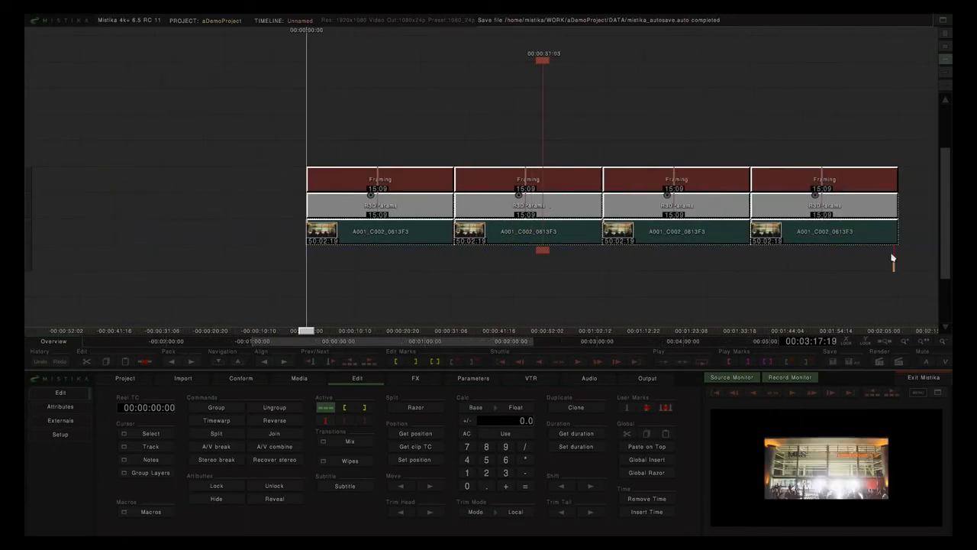
# Step: Place the red playhead over the first stack and set its Framing effect's Result Size As to Anamorphic scale to Project
pyautogui.click(679, 141)
pyautogui.moveTo(538, 63); pyautogui.dragTo(385, 102)
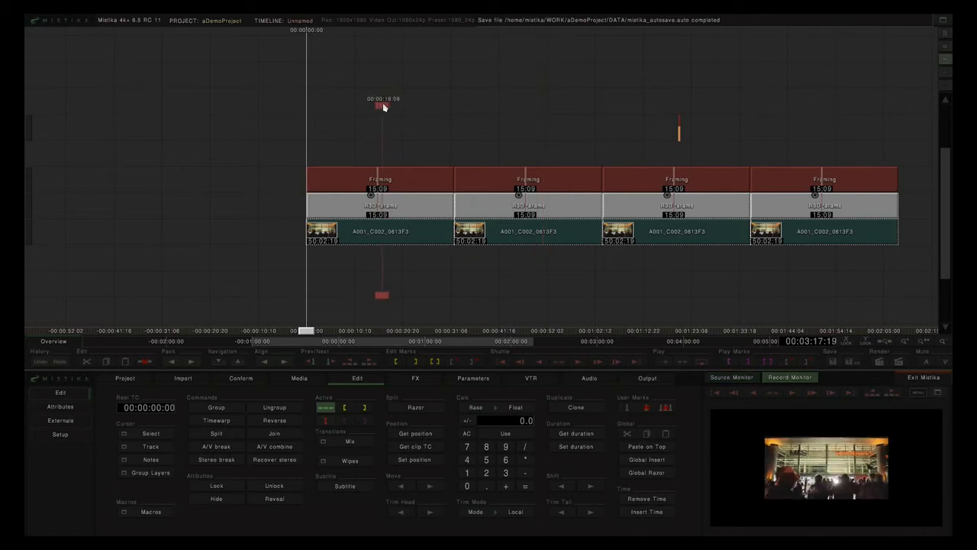
pyautogui.click(421, 182)
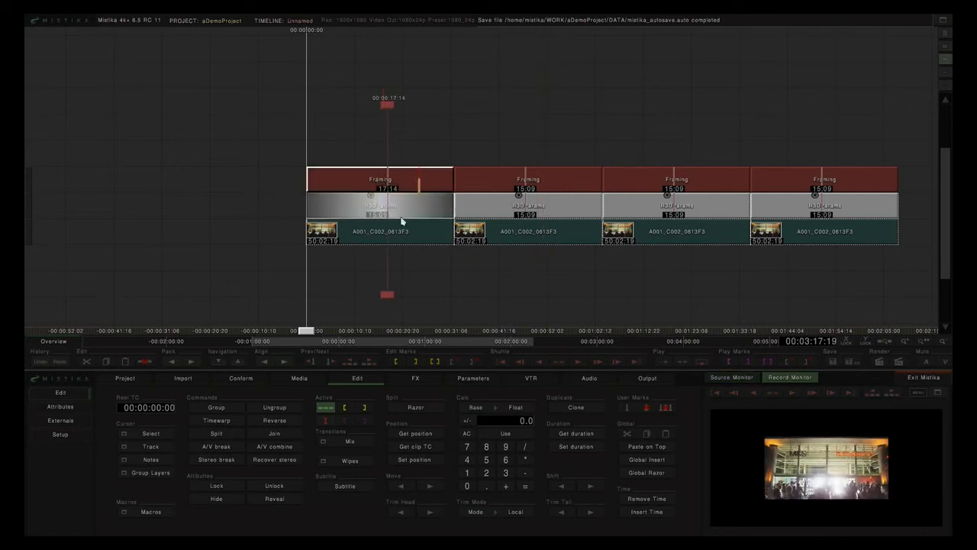
pyautogui.doubleClick(417, 183)
pyautogui.click(306, 432)
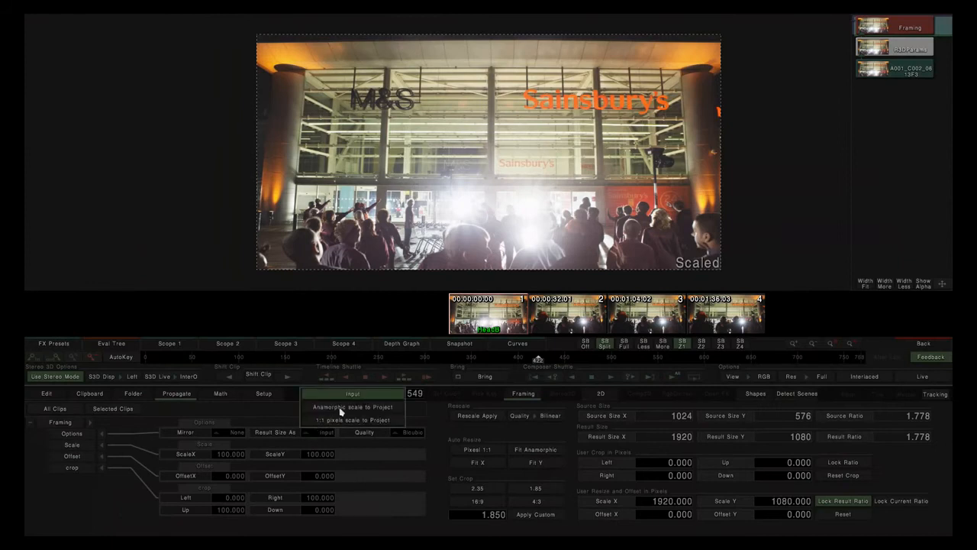
pyautogui.click(342, 413)
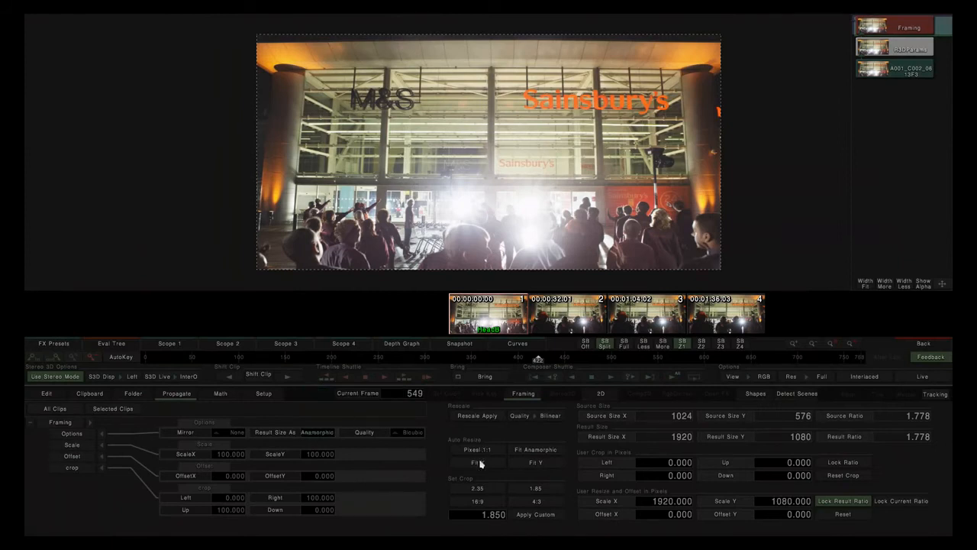
# Step: Propagate all Framing parameters of the first stack to all clips
pyautogui.click(74, 422)
pyautogui.click(65, 410)
pyautogui.click(203, 428)
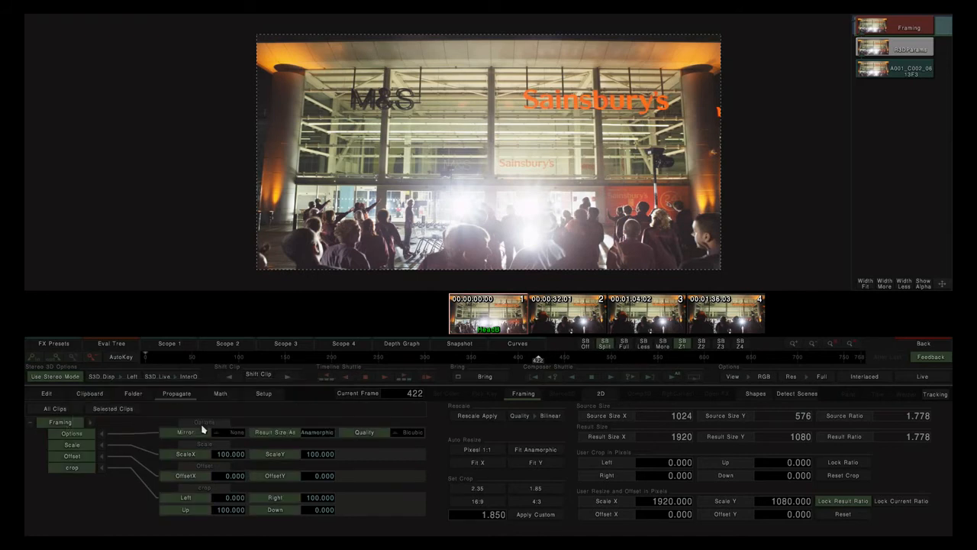
# Step: Apply an RGBCorrect effect to all four stacks in the timeline and open the first one's color controls
pyautogui.click(926, 346)
pyautogui.moveTo(471, 139)
pyautogui.mouseDown()
pyautogui.moveTo(284, 109)
pyautogui.moveTo(692, 97)
pyautogui.moveTo(380, 102)
pyautogui.moveTo(679, 122)
pyautogui.moveTo(609, 131)
pyautogui.moveTo(680, 225)
pyautogui.mouseUp()
pyautogui.click(424, 383)
pyautogui.click(269, 408)
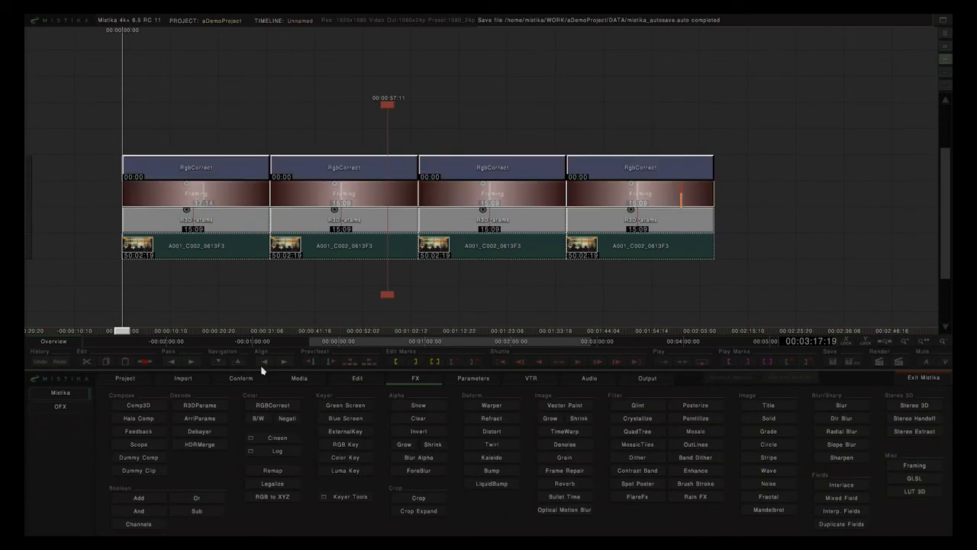
pyautogui.doubleClick(220, 163)
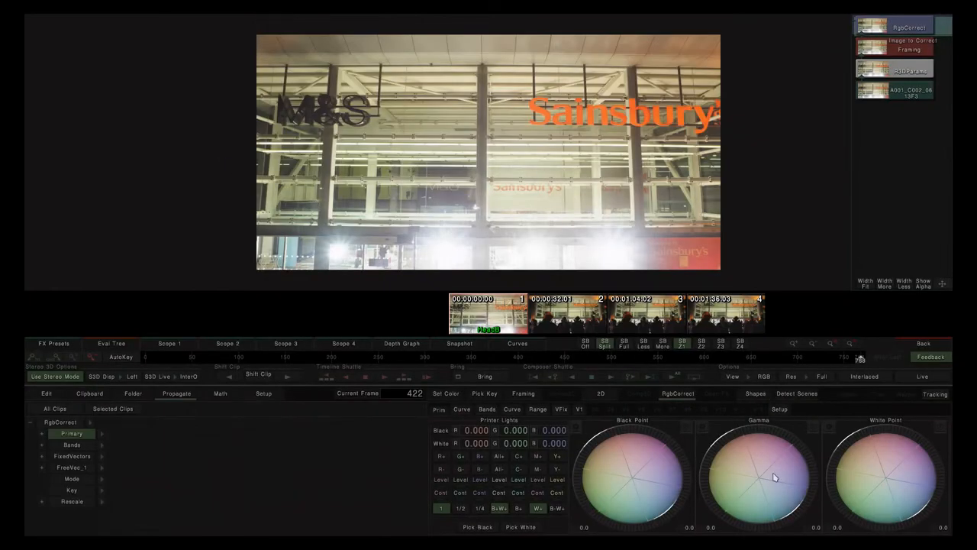
# Step: Push the first clip's gamma toward orange, darken it to about -20.4, and propagate all its RgbCorrect parameters to all clips
pyautogui.moveTo(775, 475); pyautogui.dragTo(628, 352)
pyautogui.moveTo(759, 430); pyautogui.dragTo(595, 439)
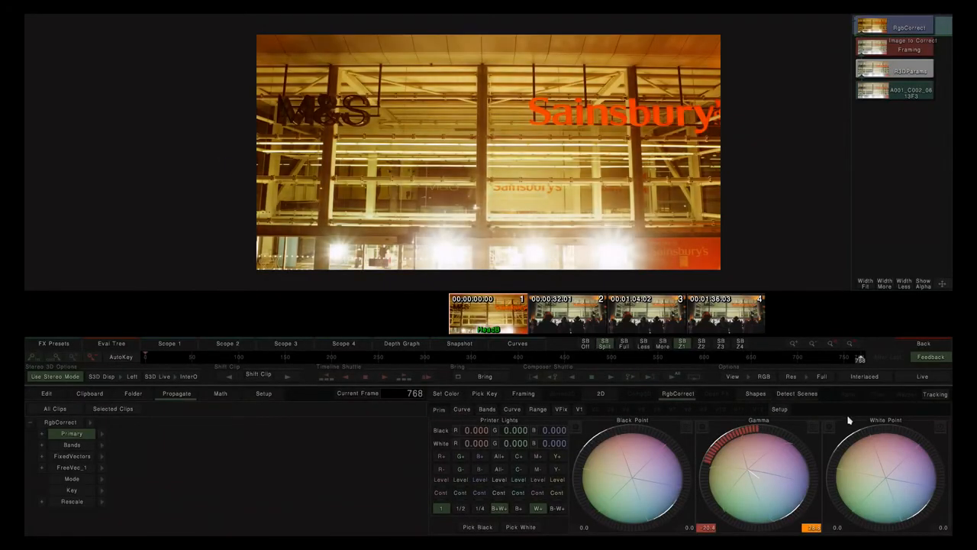
pyautogui.click(73, 421)
pyautogui.click(55, 411)
pyautogui.click(193, 430)
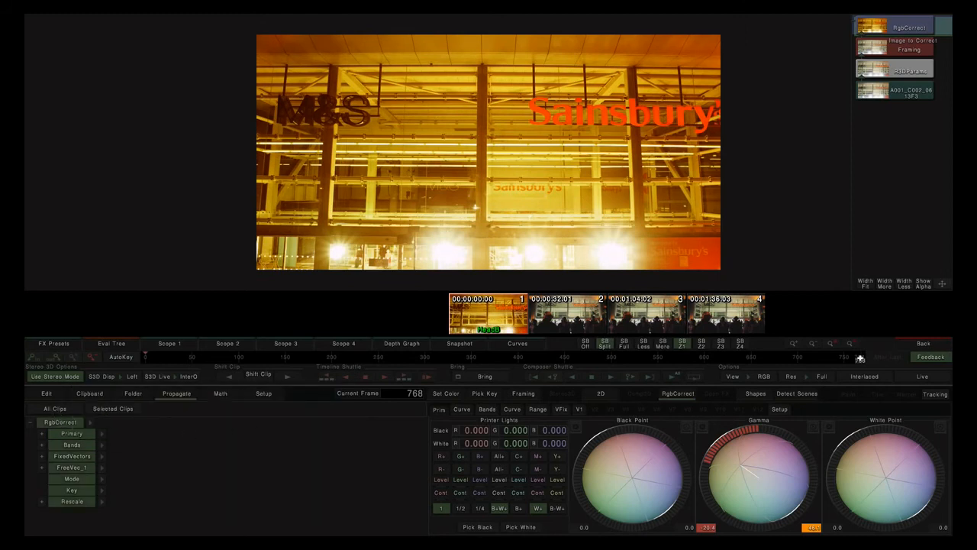
pyautogui.click(923, 345)
# Step: Set the reduce parameter of the first stack's R3DParams effect to 1:1 and propagate only that parameter to all clips
pyautogui.moveTo(469, 132); pyautogui.dragTo(554, 139)
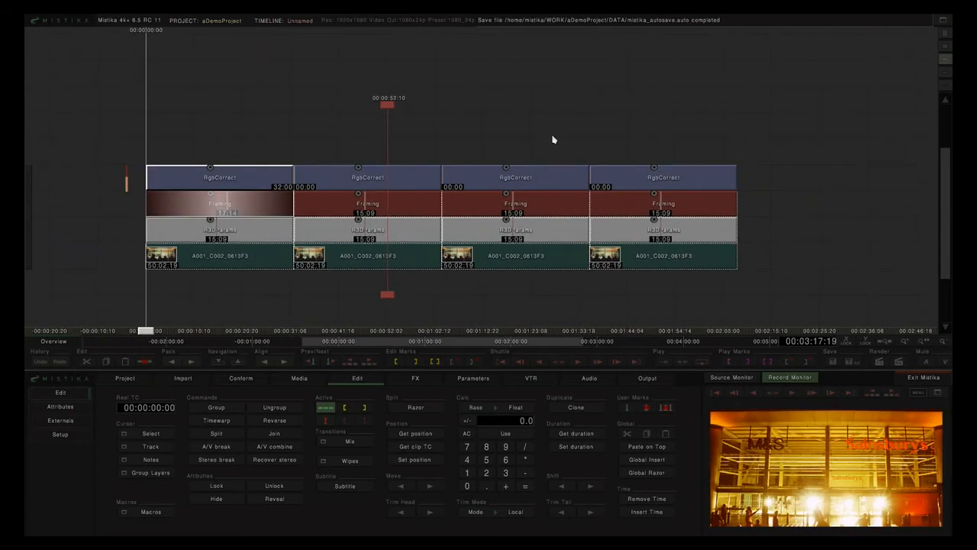
pyautogui.doubleClick(267, 226)
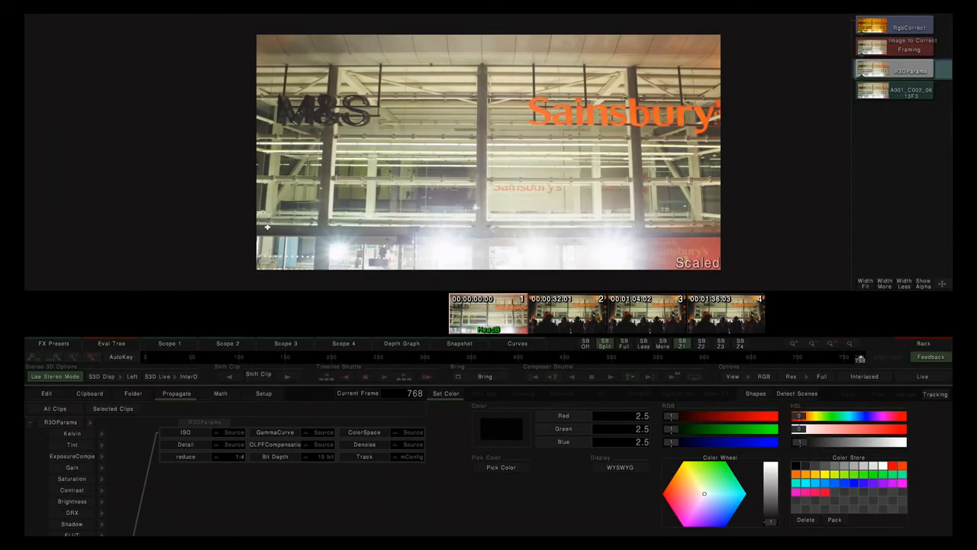
pyautogui.click(228, 456)
pyautogui.click(231, 411)
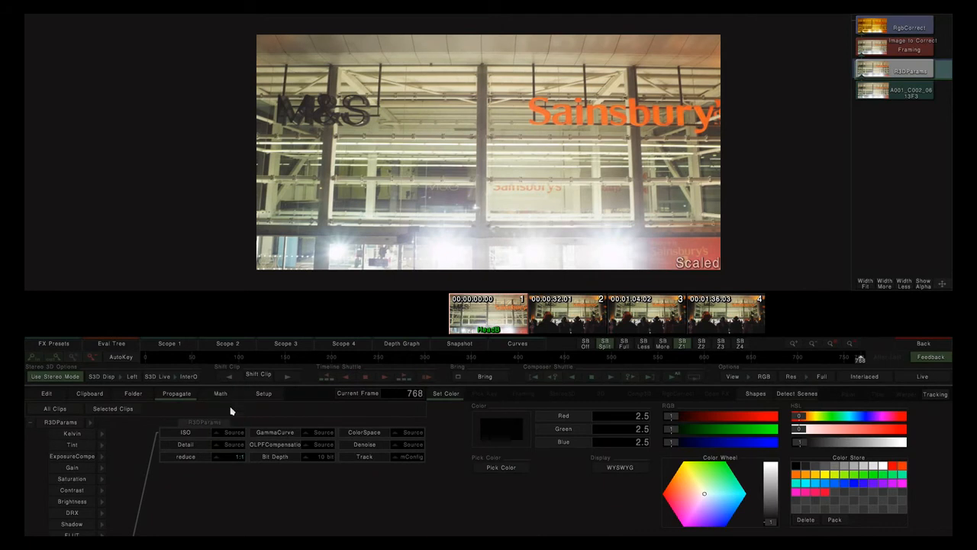
pyautogui.click(189, 458)
pyautogui.click(60, 411)
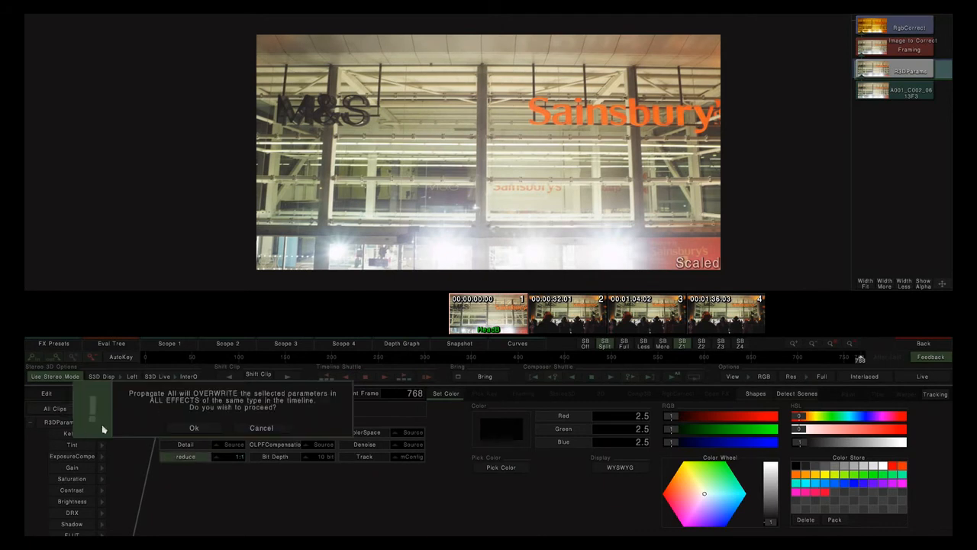
pyautogui.click(200, 432)
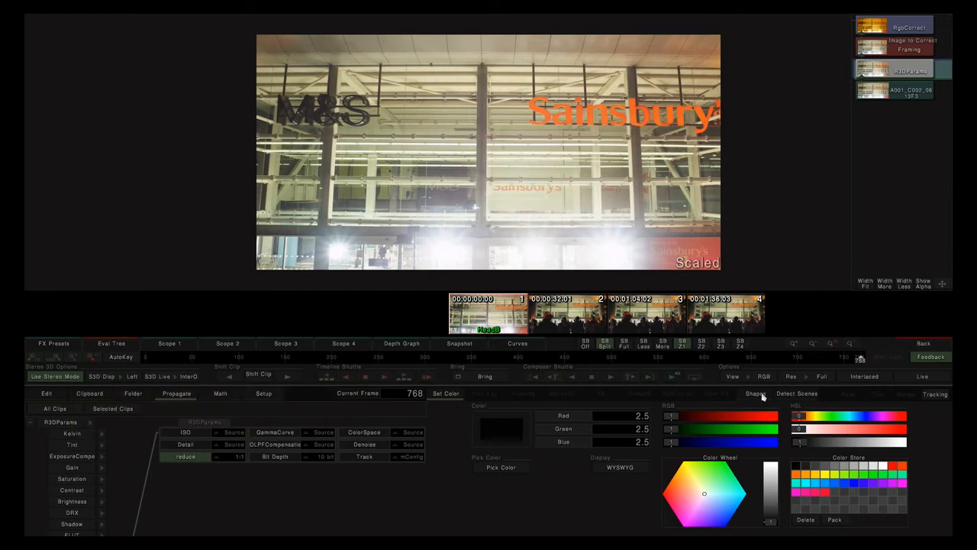
pyautogui.click(924, 344)
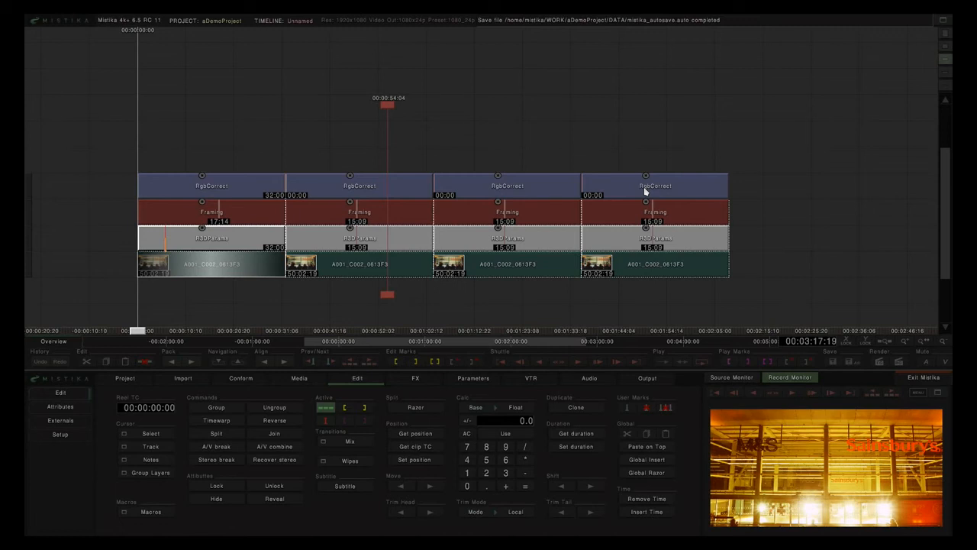
# Step: Set the second stack's R3DParams reduce to 1:2, checking the source size in its Framing effect before and after the change
pyautogui.doubleClick(413, 211)
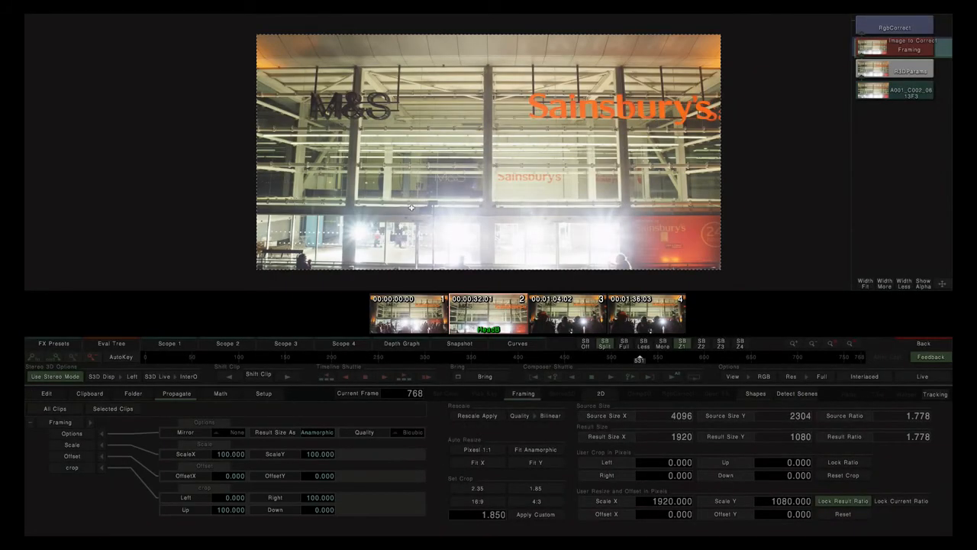
pyautogui.click(900, 70)
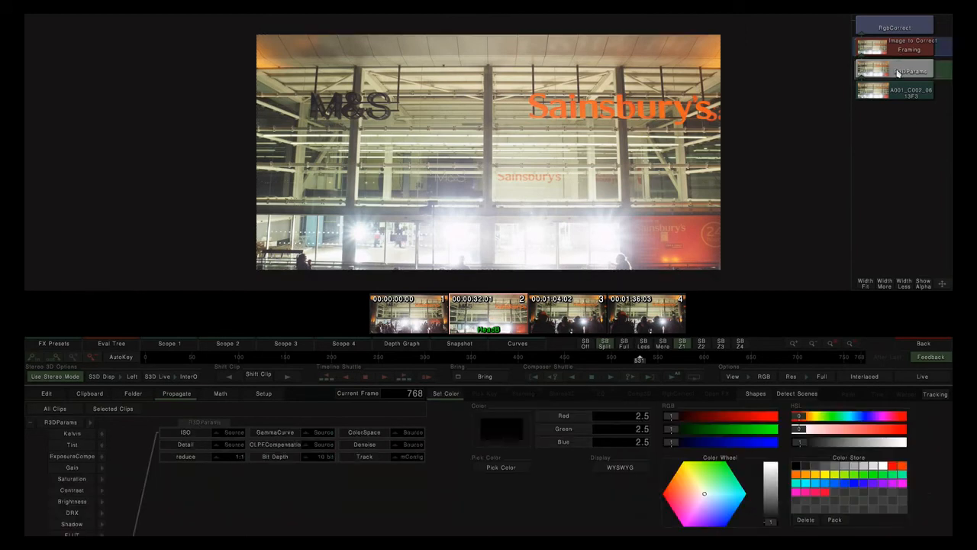
pyautogui.click(226, 462)
pyautogui.click(227, 422)
pyautogui.click(909, 48)
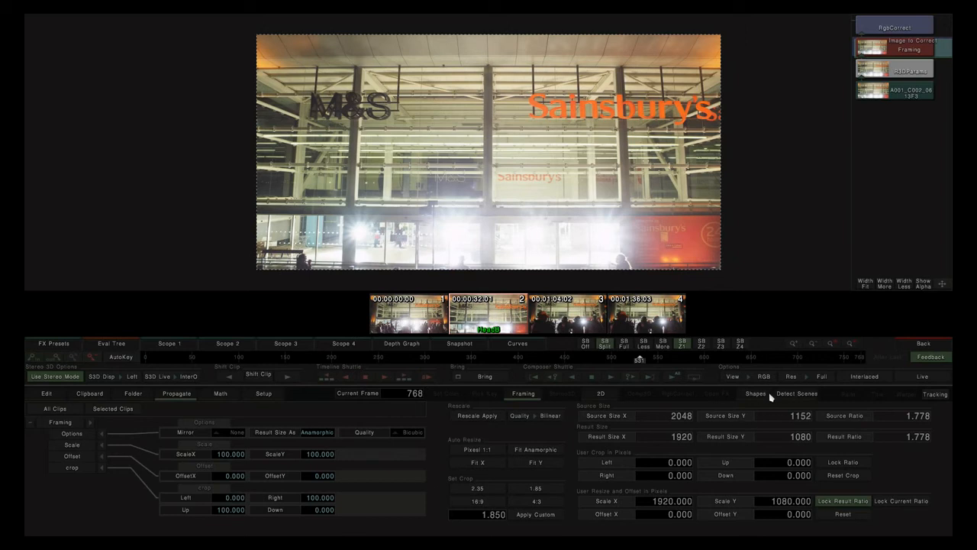
pyautogui.click(891, 74)
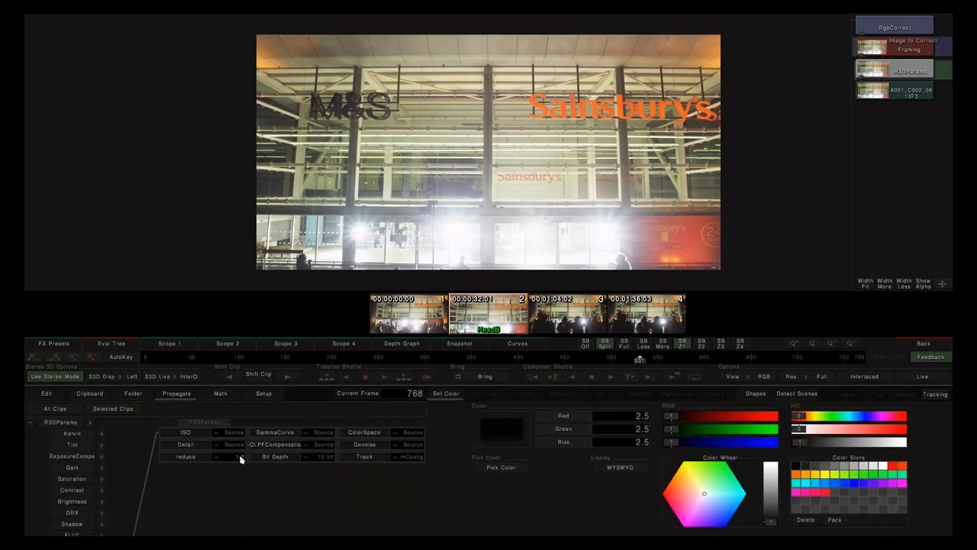
pyautogui.moveTo(243, 460); pyautogui.dragTo(235, 460)
pyautogui.click(896, 52)
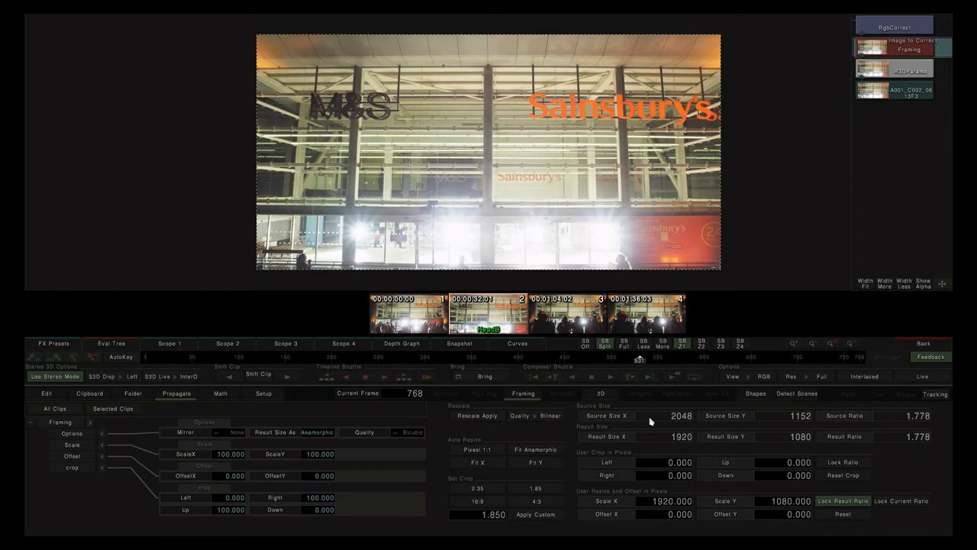
# Step: Set the Track parameter of the second stack's R3DParams effect to Track 2
pyautogui.click(895, 69)
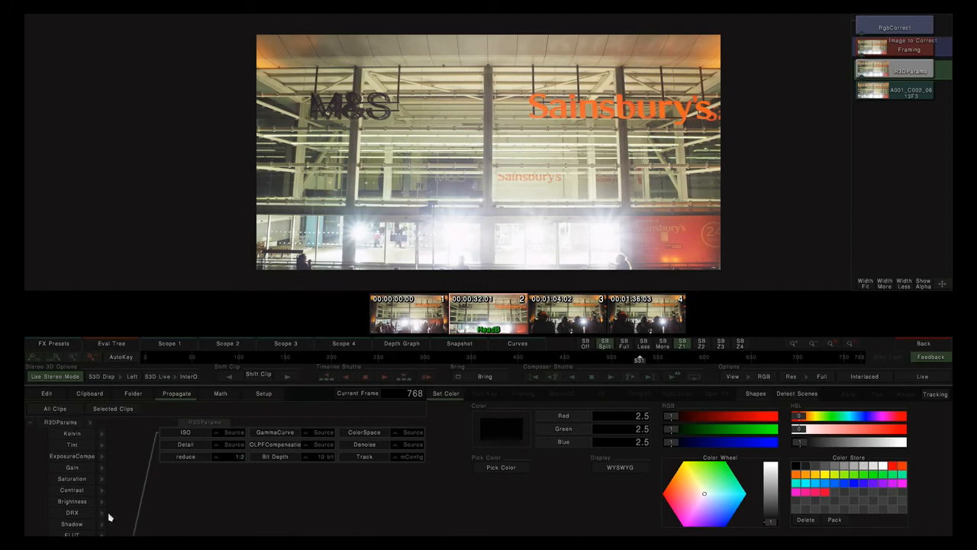
pyautogui.scroll(-1, 113, 508)
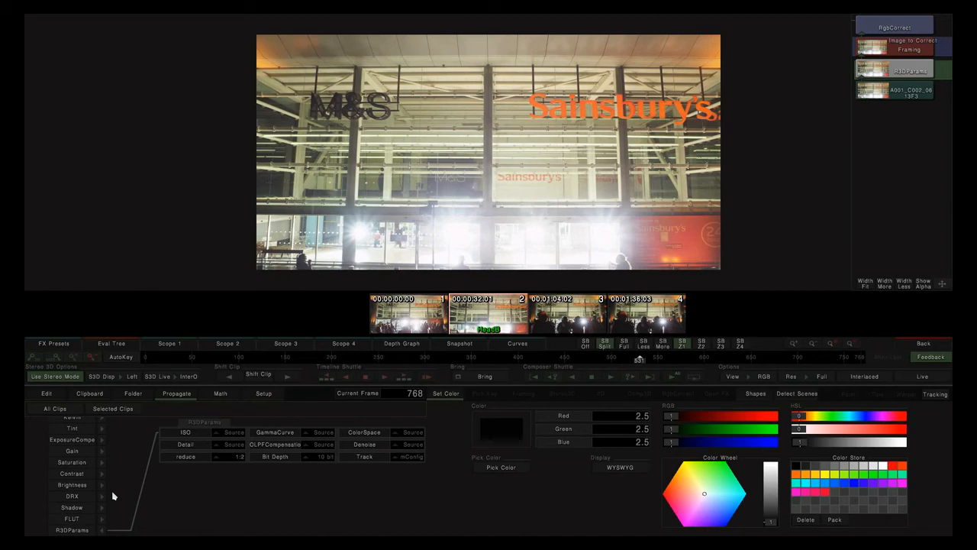
pyautogui.click(370, 461)
pyautogui.click(409, 459)
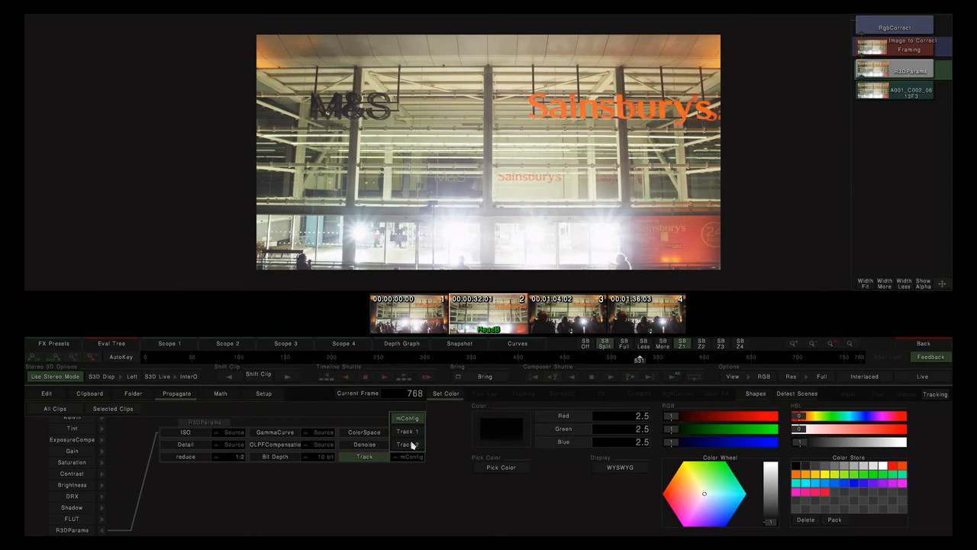
pyautogui.click(409, 445)
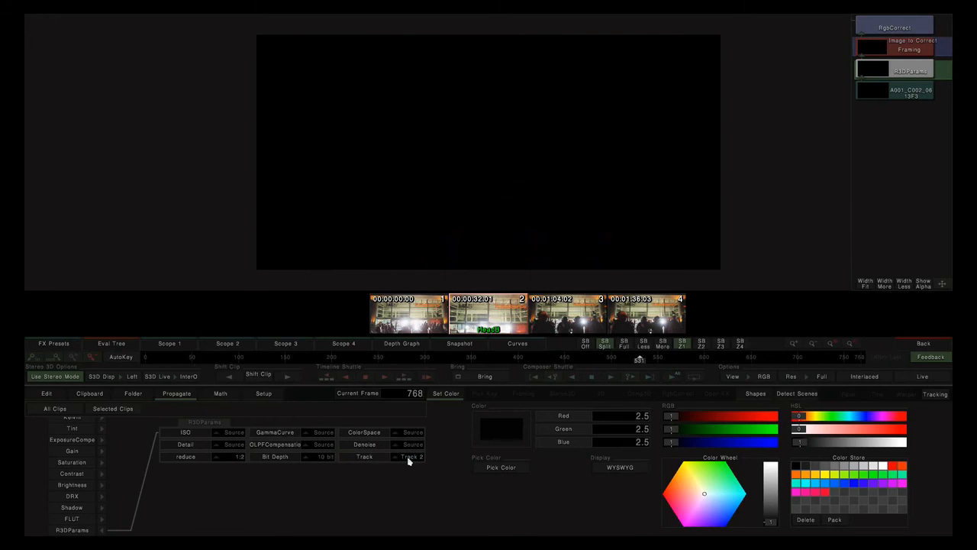
# Step: Set the Track parameter of the second stack's R3DParams effect to Track 1 and review its available options
pyautogui.click(409, 458)
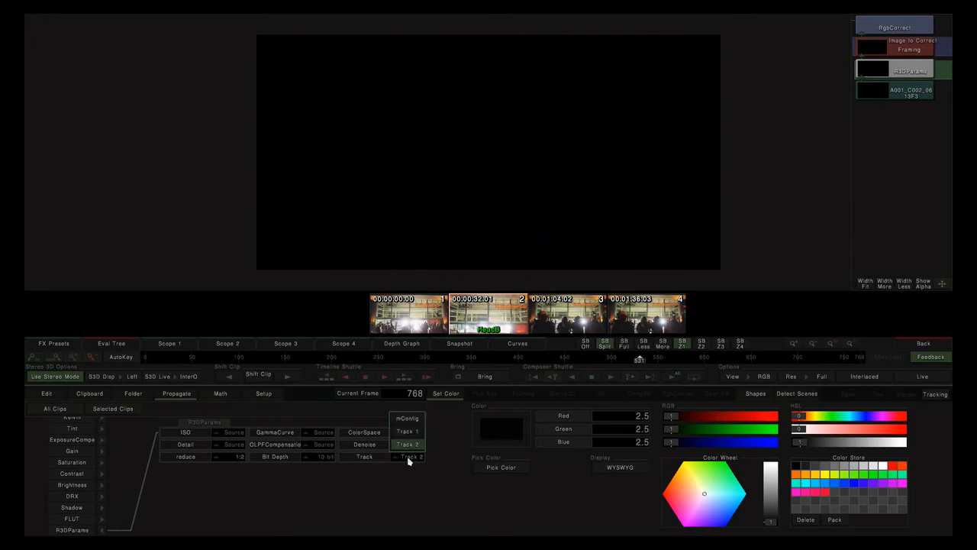
pyautogui.click(409, 432)
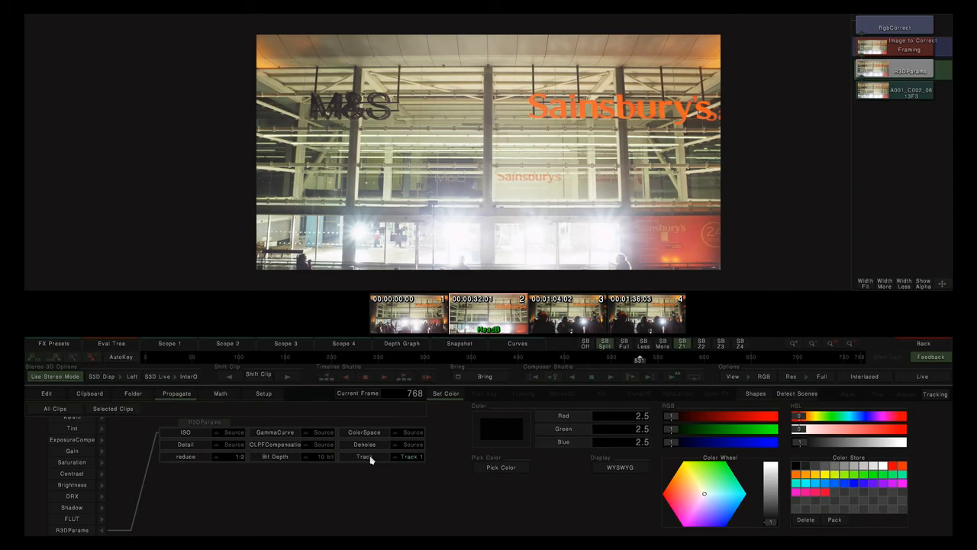
pyautogui.click(408, 457)
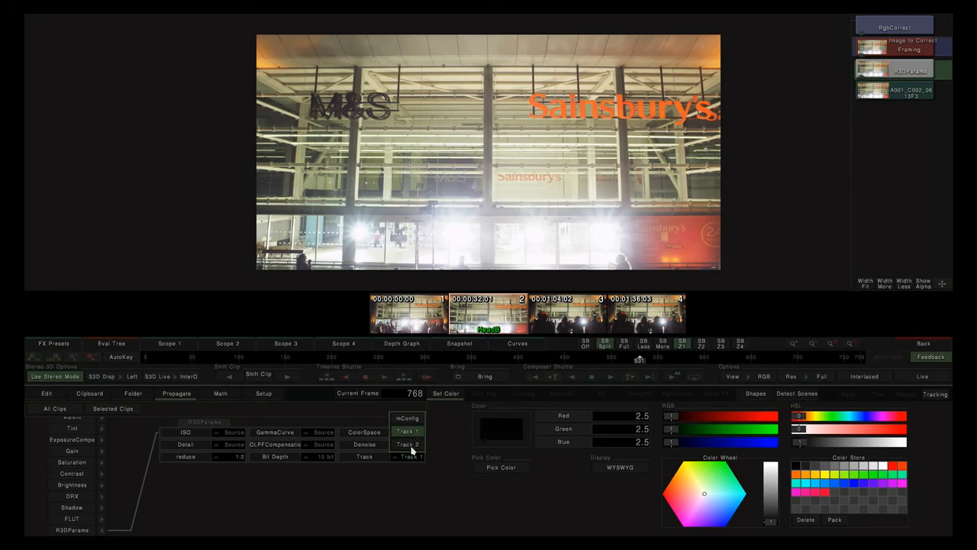
pyautogui.click(410, 457)
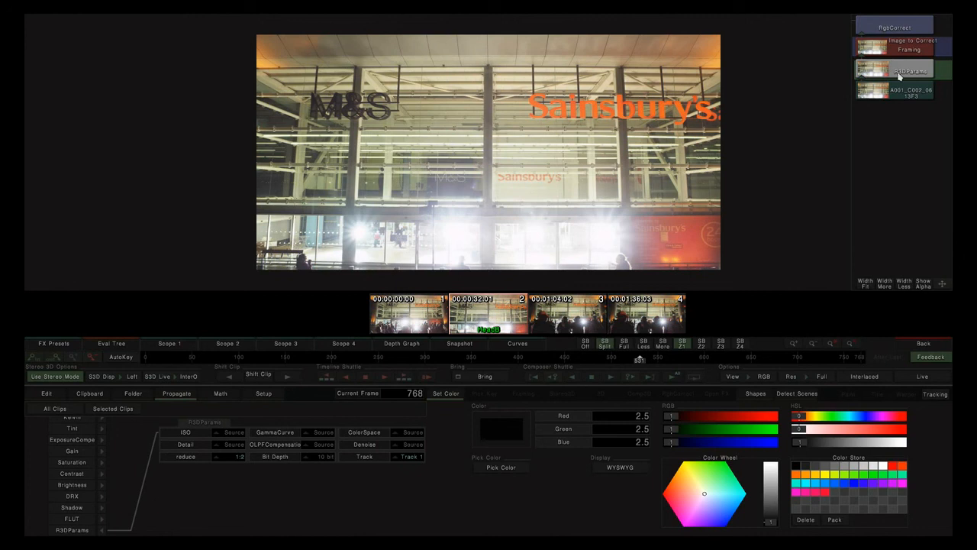
pyautogui.click(411, 460)
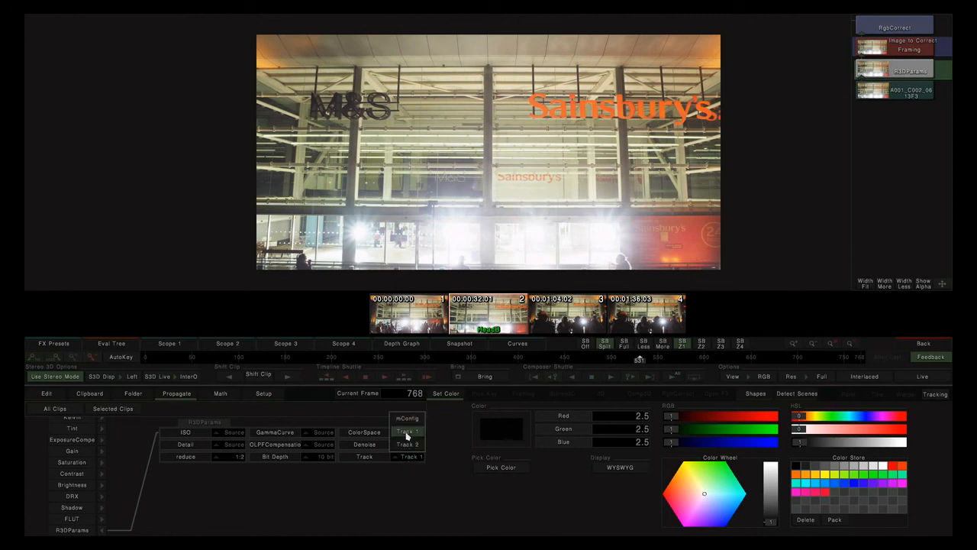
pyautogui.click(408, 433)
pyautogui.click(409, 456)
pyautogui.click(409, 457)
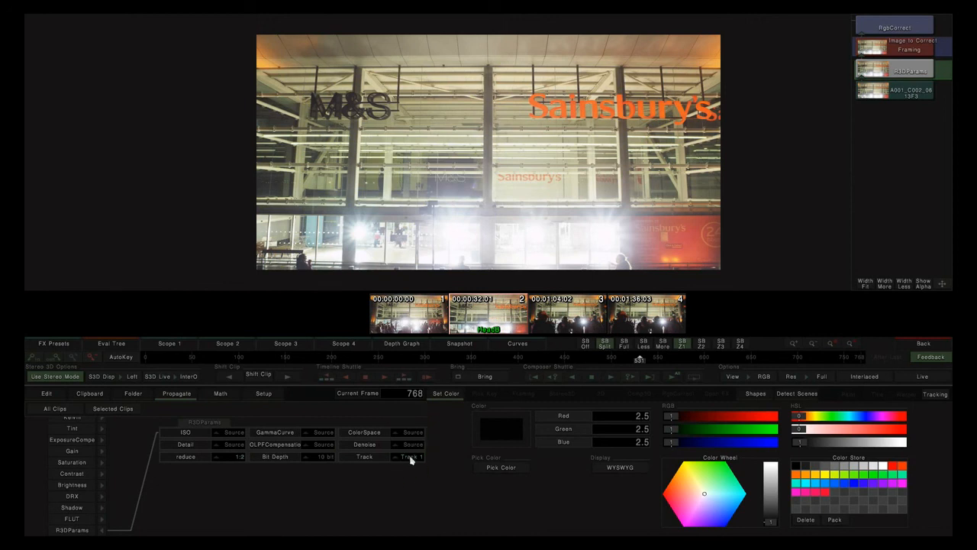
# Step: Return to the timeline and display the available Mistika effects
pyautogui.click(923, 345)
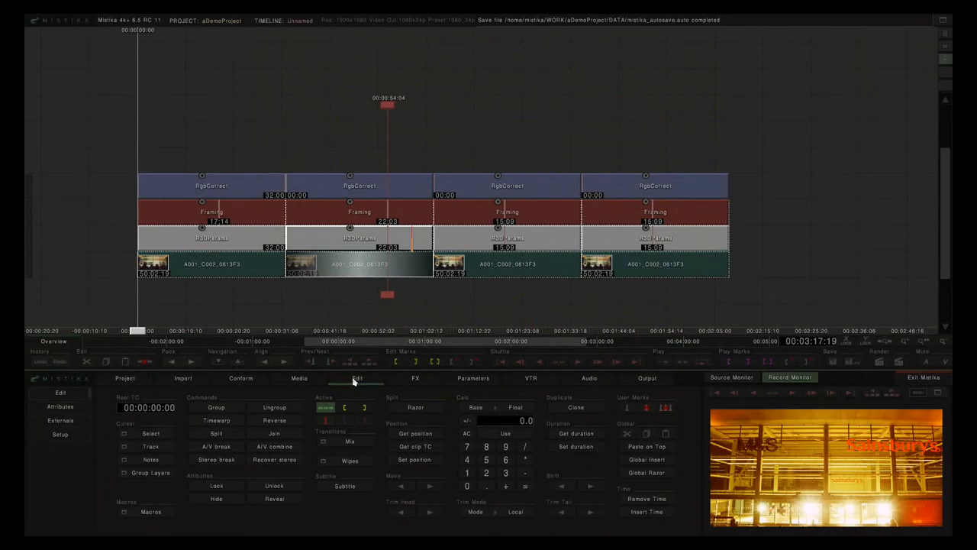
pyautogui.click(413, 379)
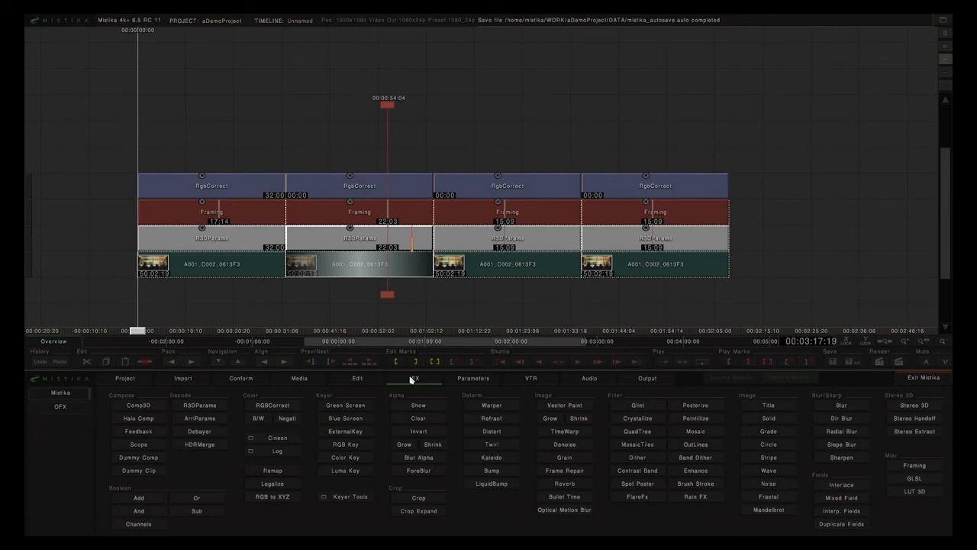